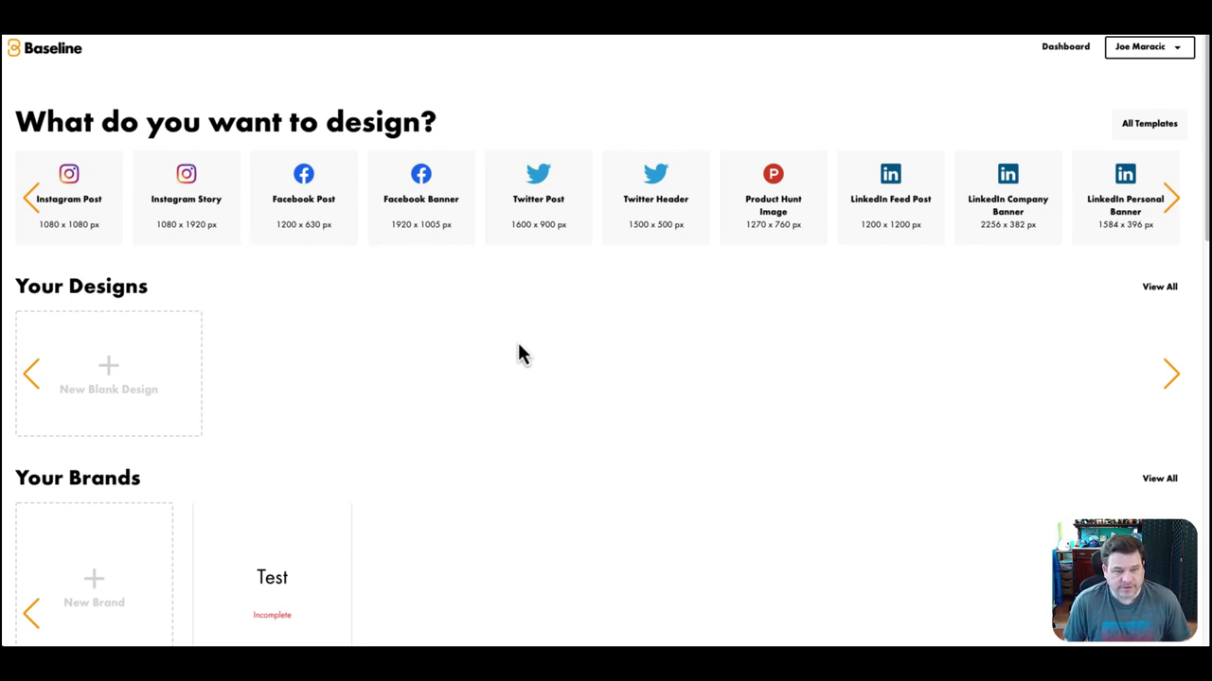
Create a new brand named "LI Field House" and confirm the name
scroll(484, 354, down, 1)
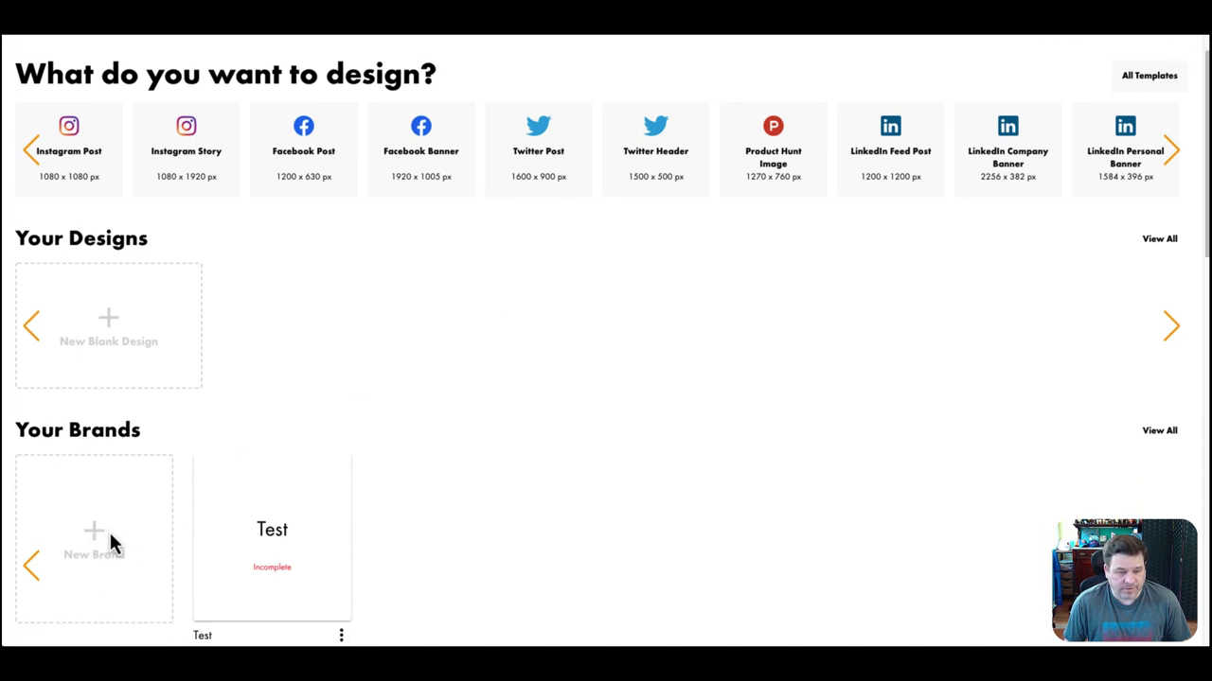
scroll(112, 535, down, 1)
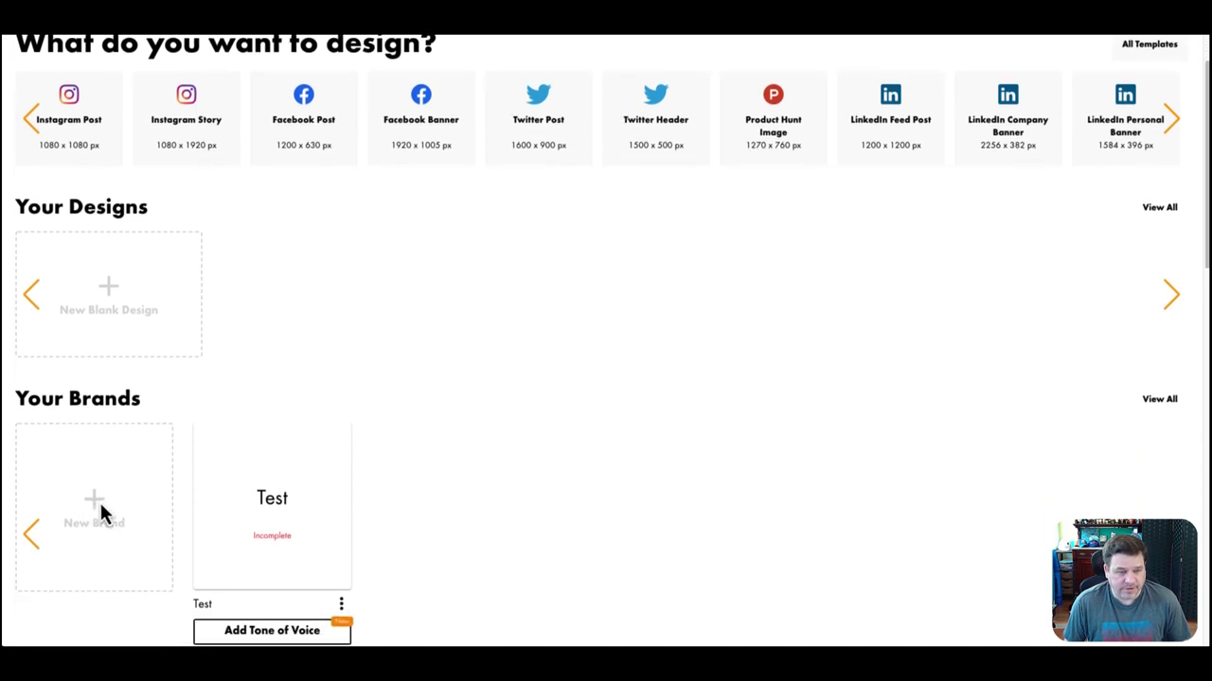
click(91, 508)
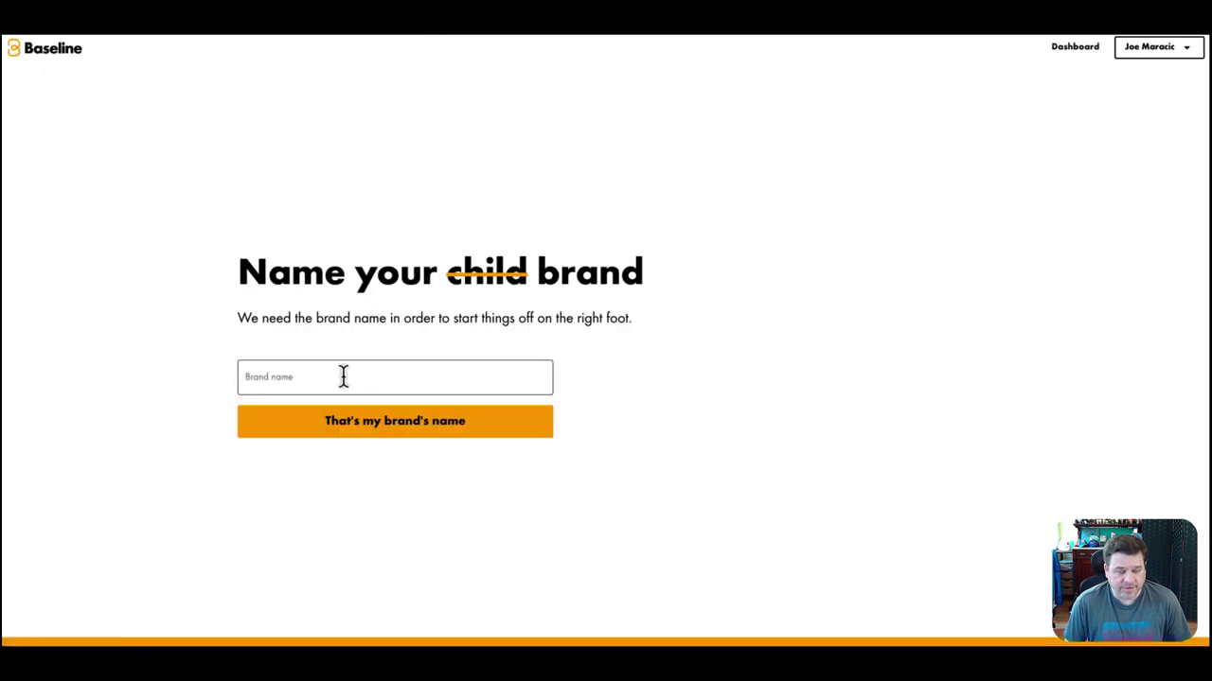
click(293, 382)
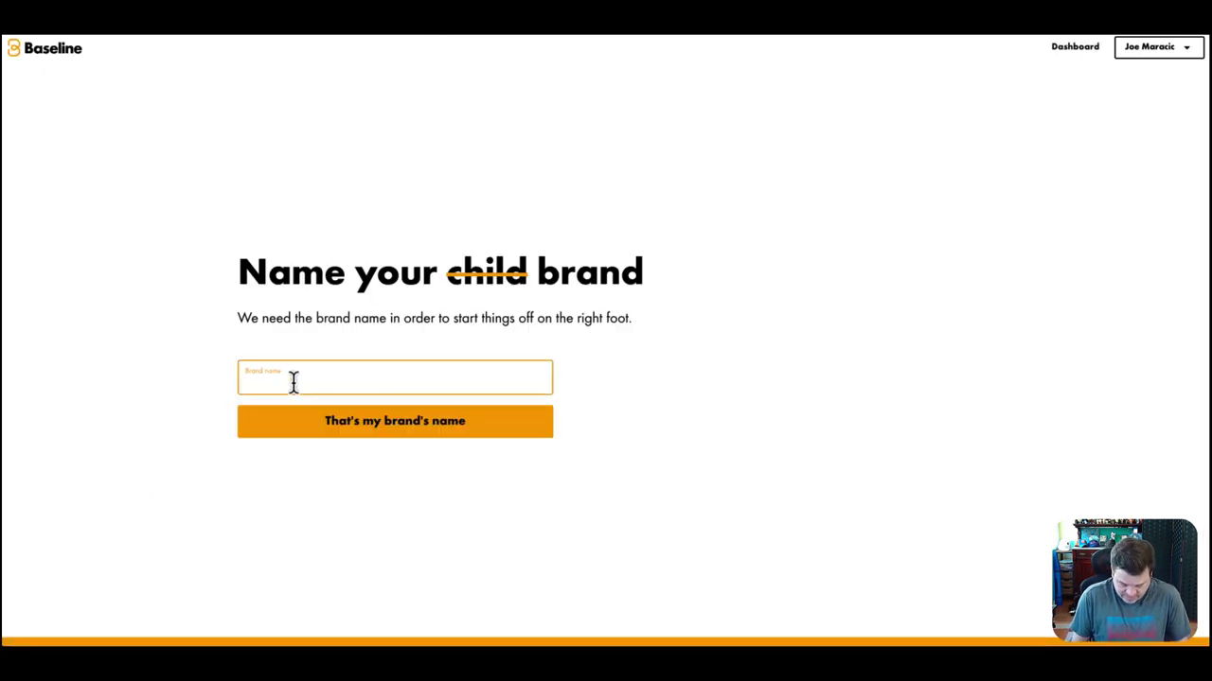
text(Ll Field House)
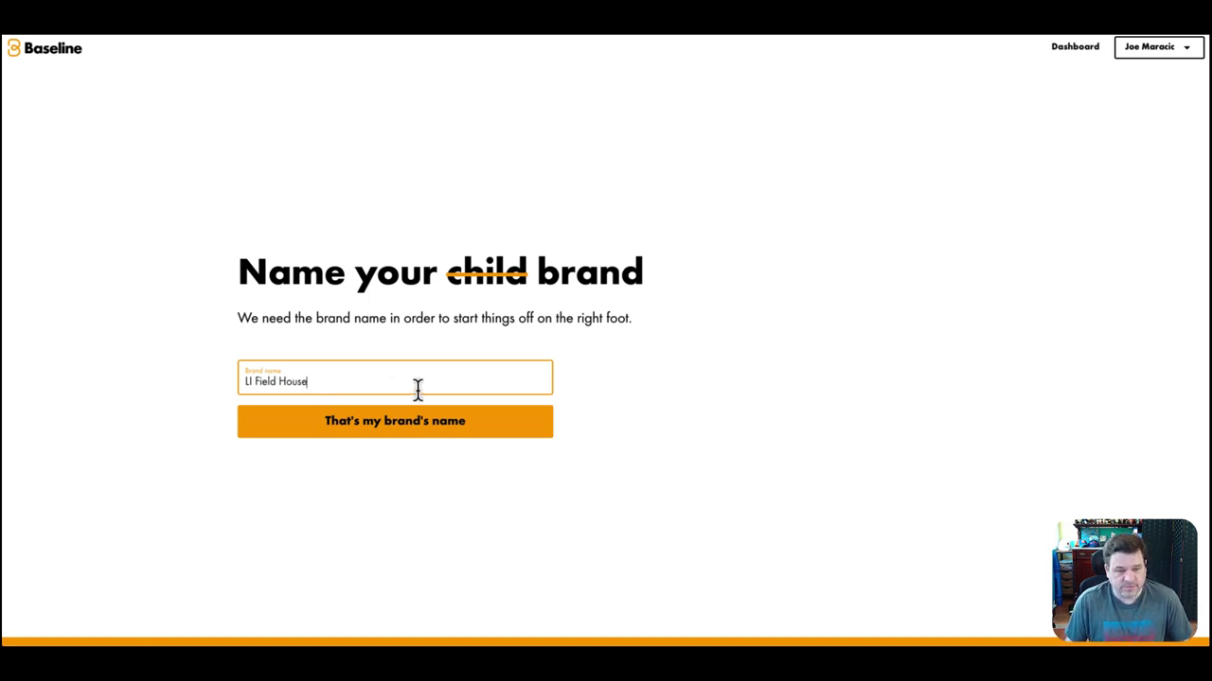
click(392, 433)
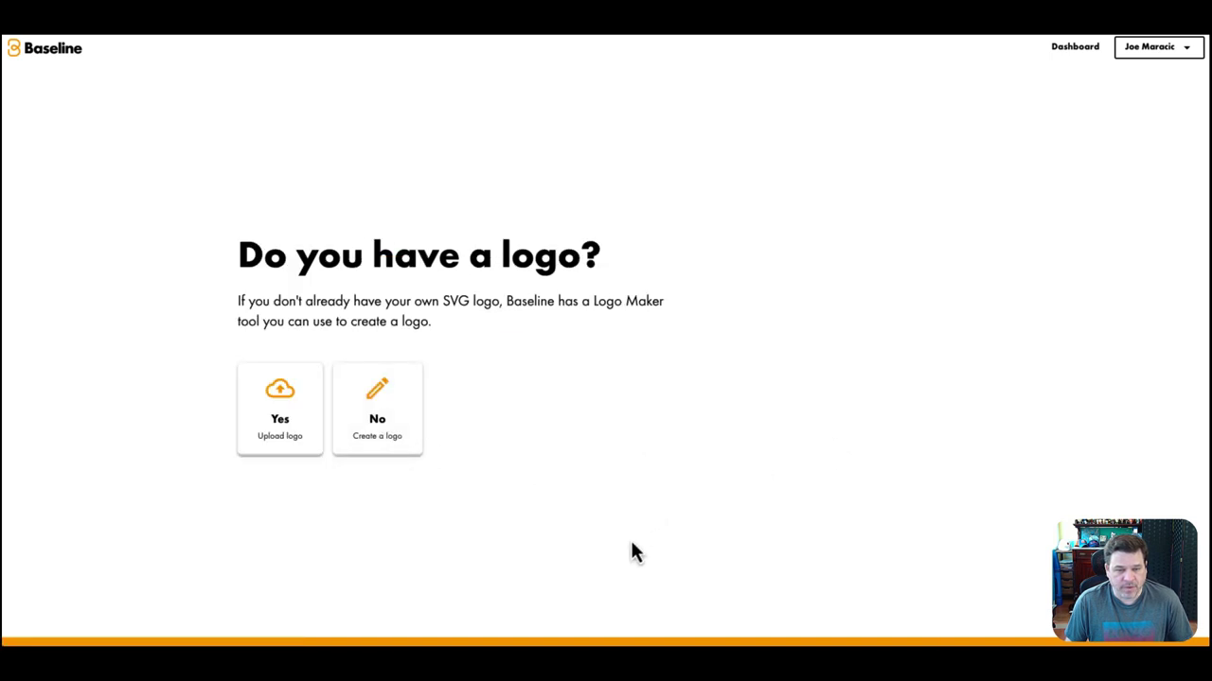
Choose to upload an existing logo and add "LI Field House logo 2022.svg" from the Desktop as the brand logo
click(388, 409)
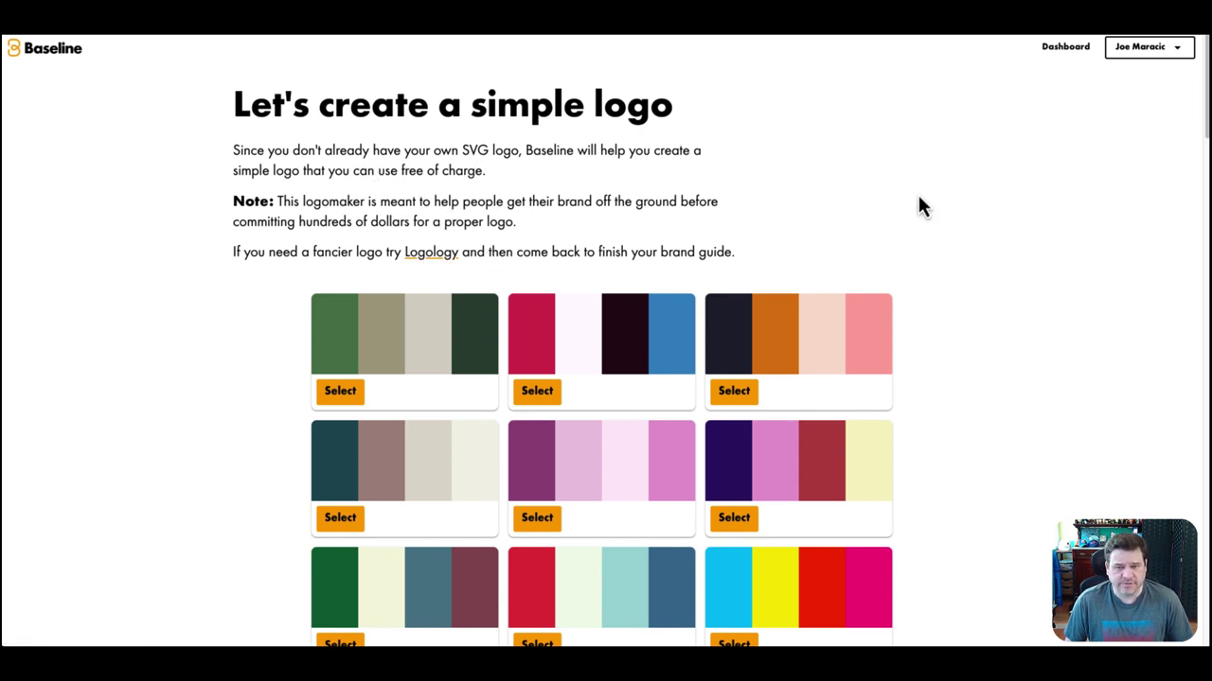
click(19, 36)
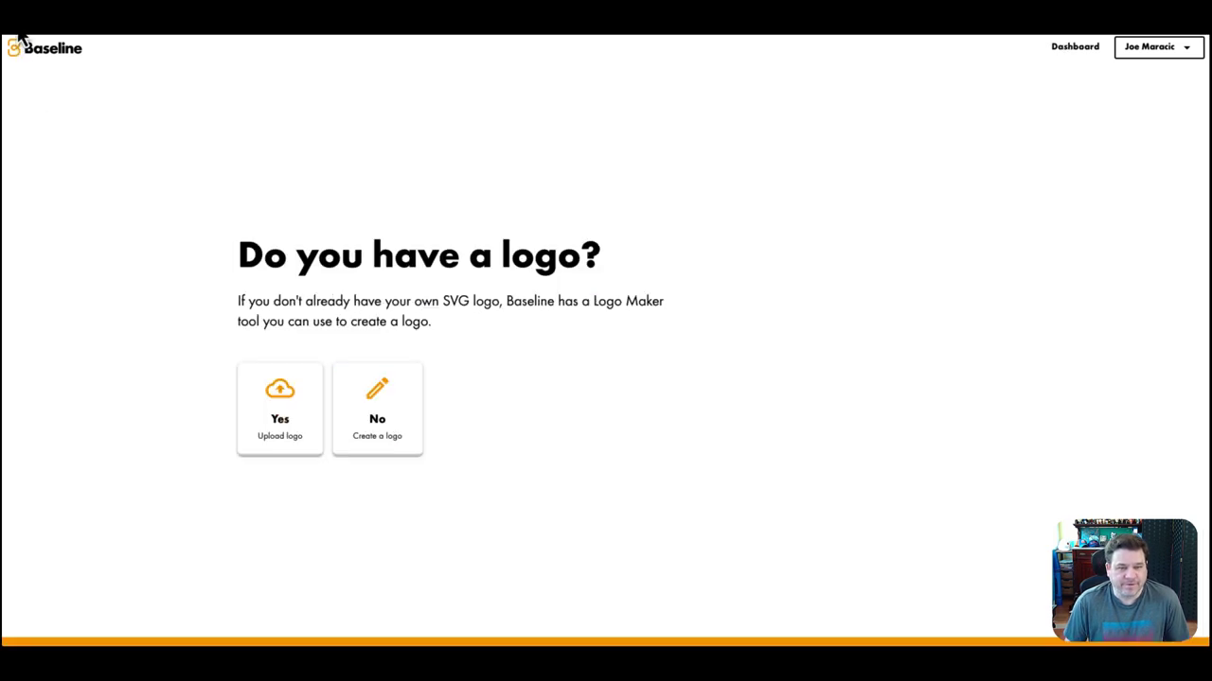
click(281, 409)
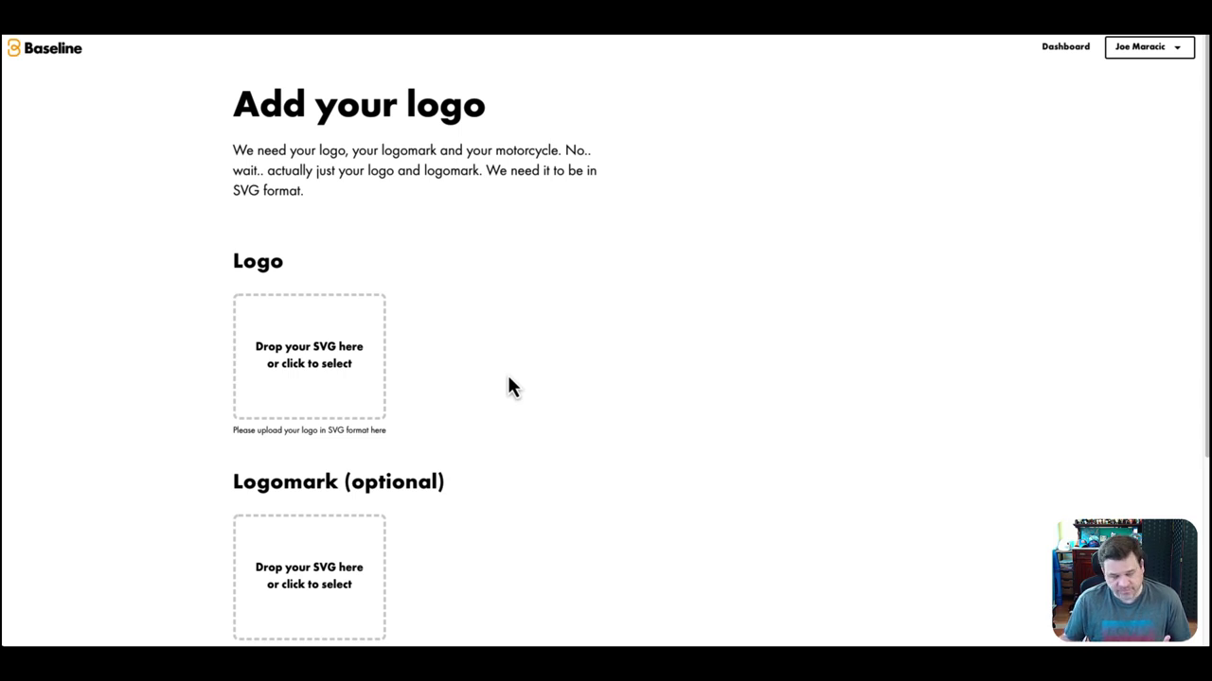
click(331, 360)
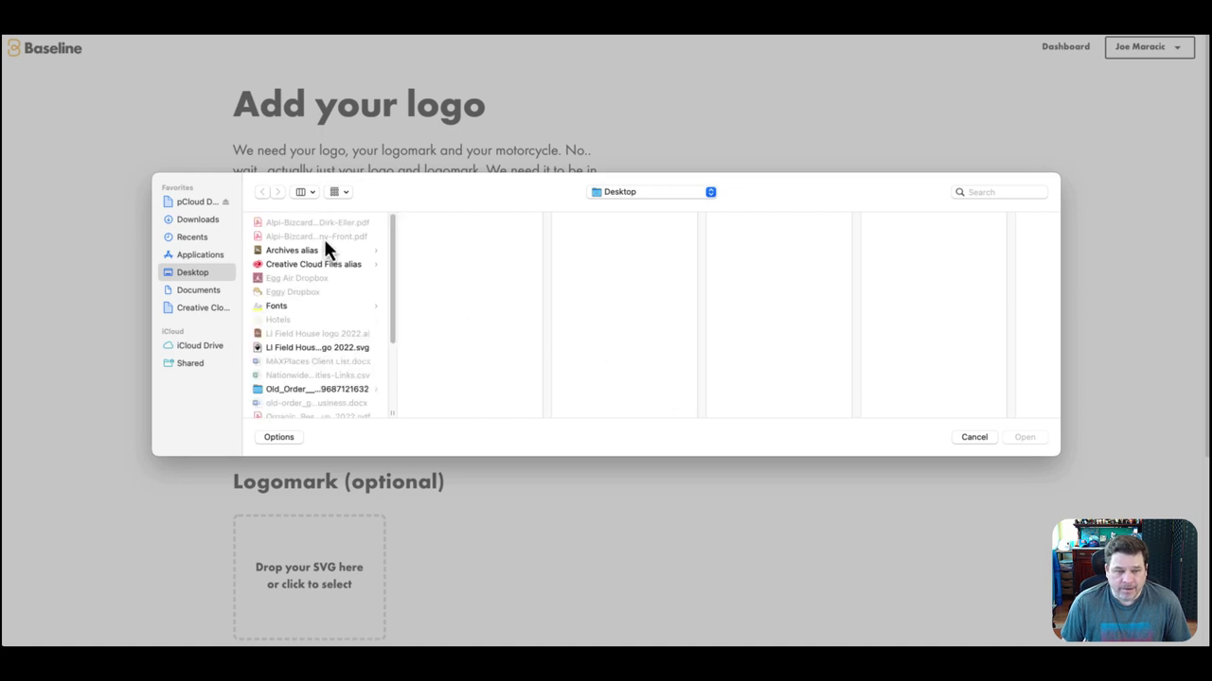
click(313, 350)
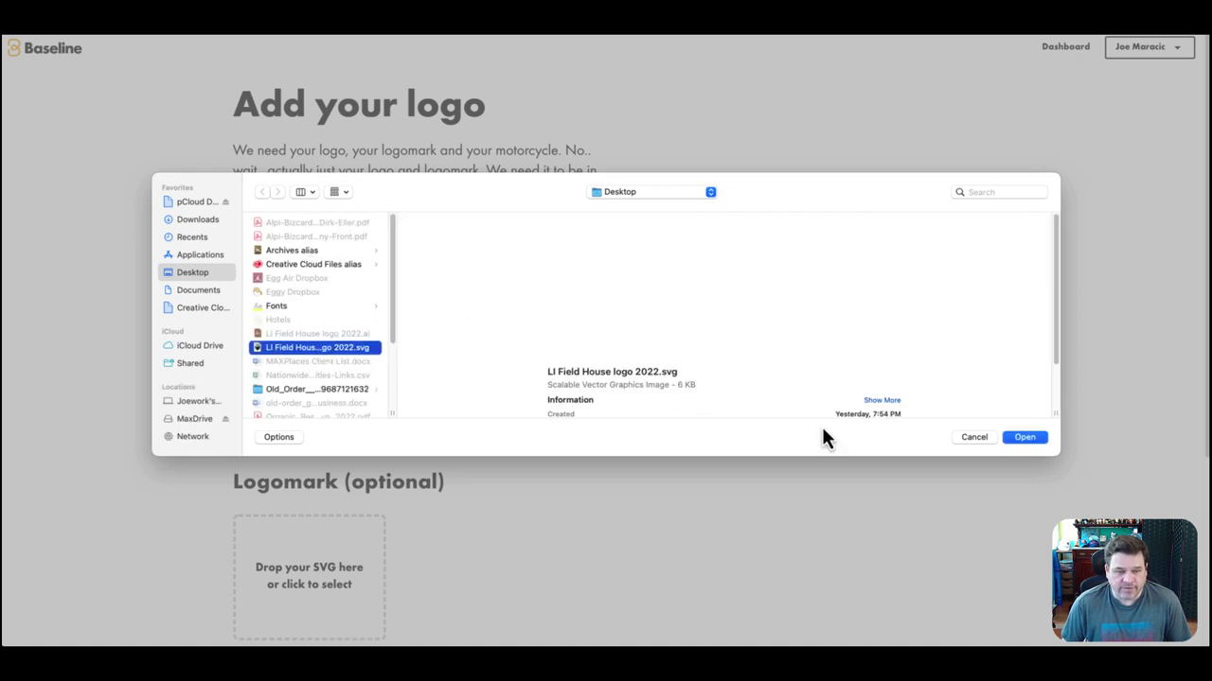
click(1032, 441)
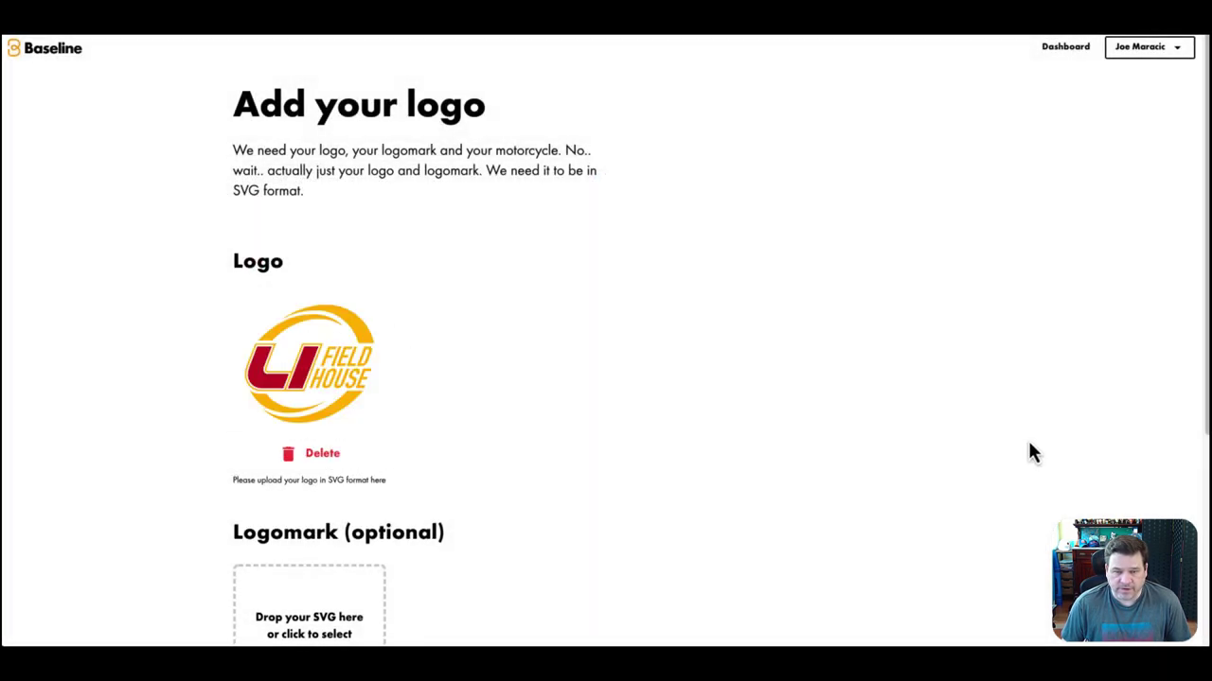
Confirm the uploaded logo without adding the optional logomark
scroll(392, 370, down, 3)
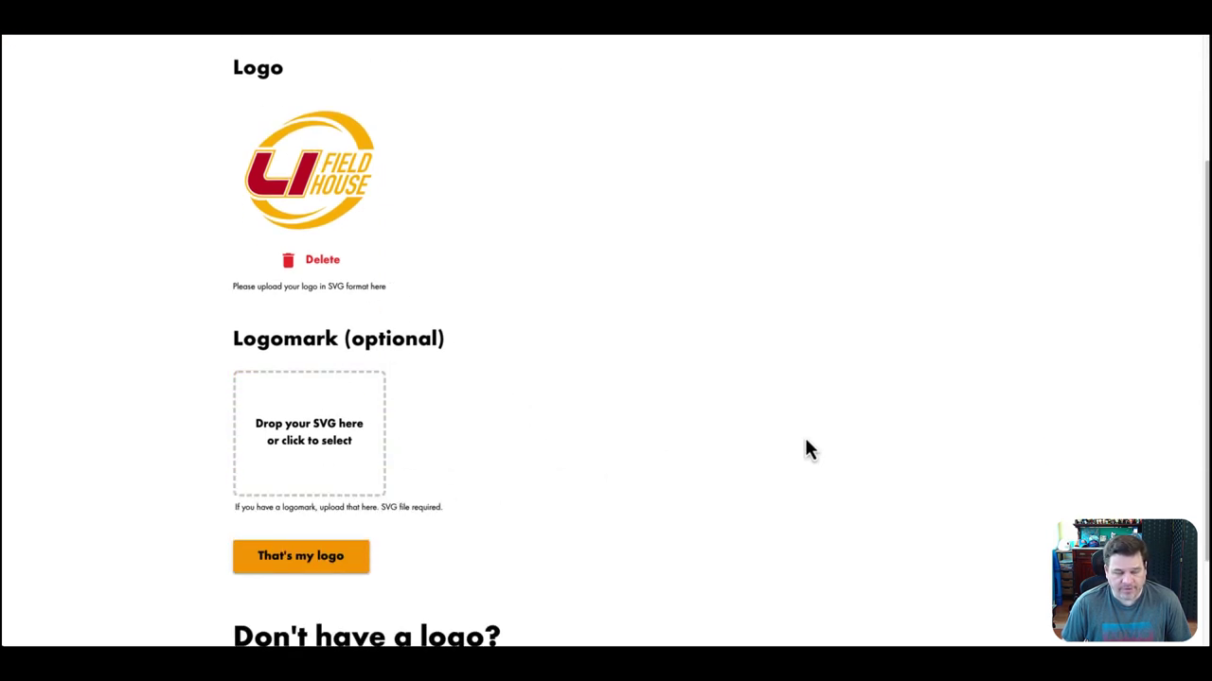
scroll(584, 440, down, 1)
scroll(584, 441, down, 2)
click(303, 433)
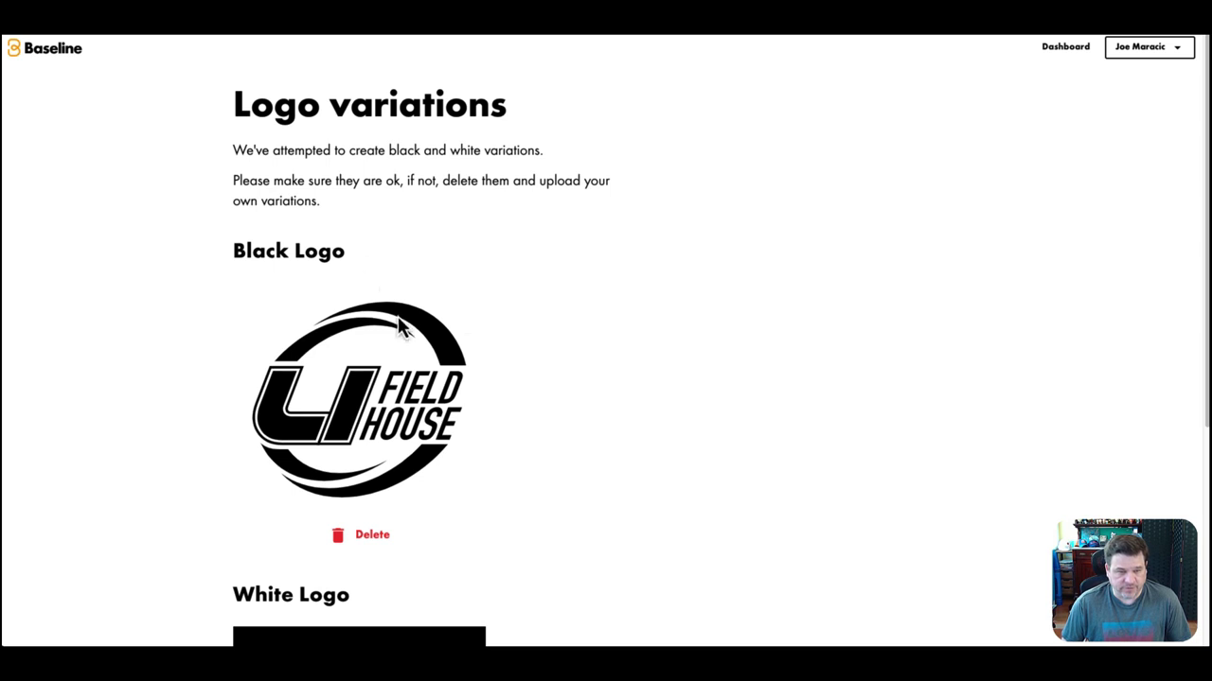
Review the generated black and white logo variations and accept both
scroll(508, 338, down, 2)
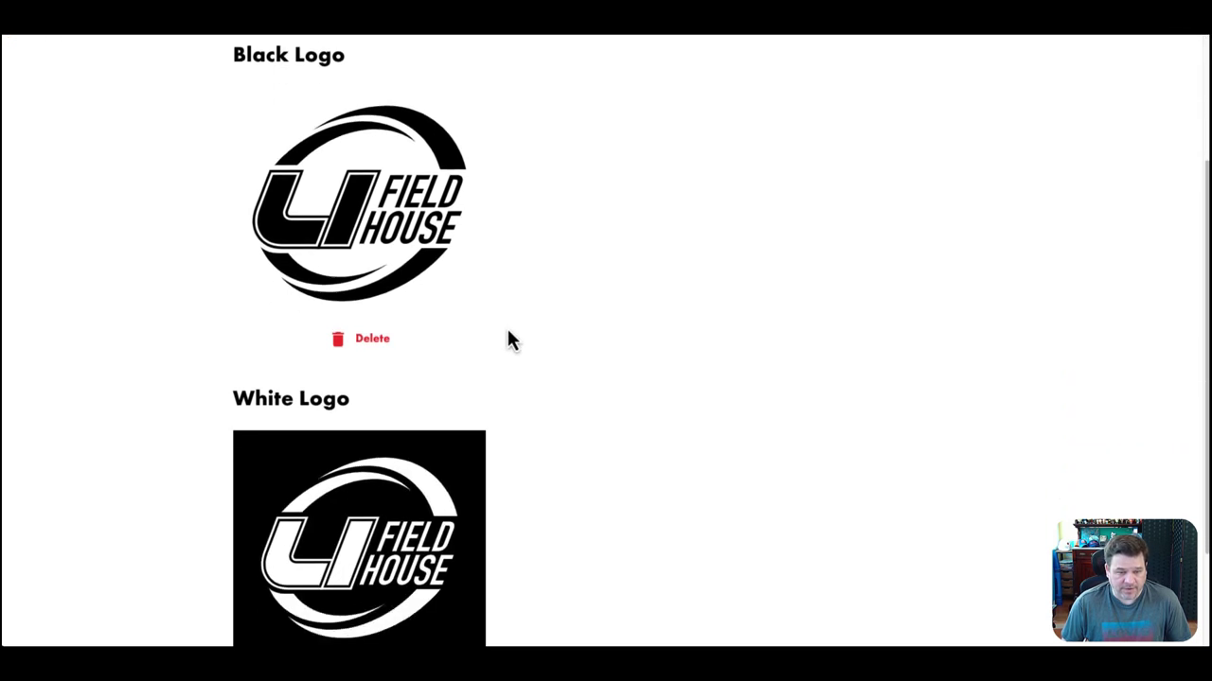
scroll(509, 339, down, 2)
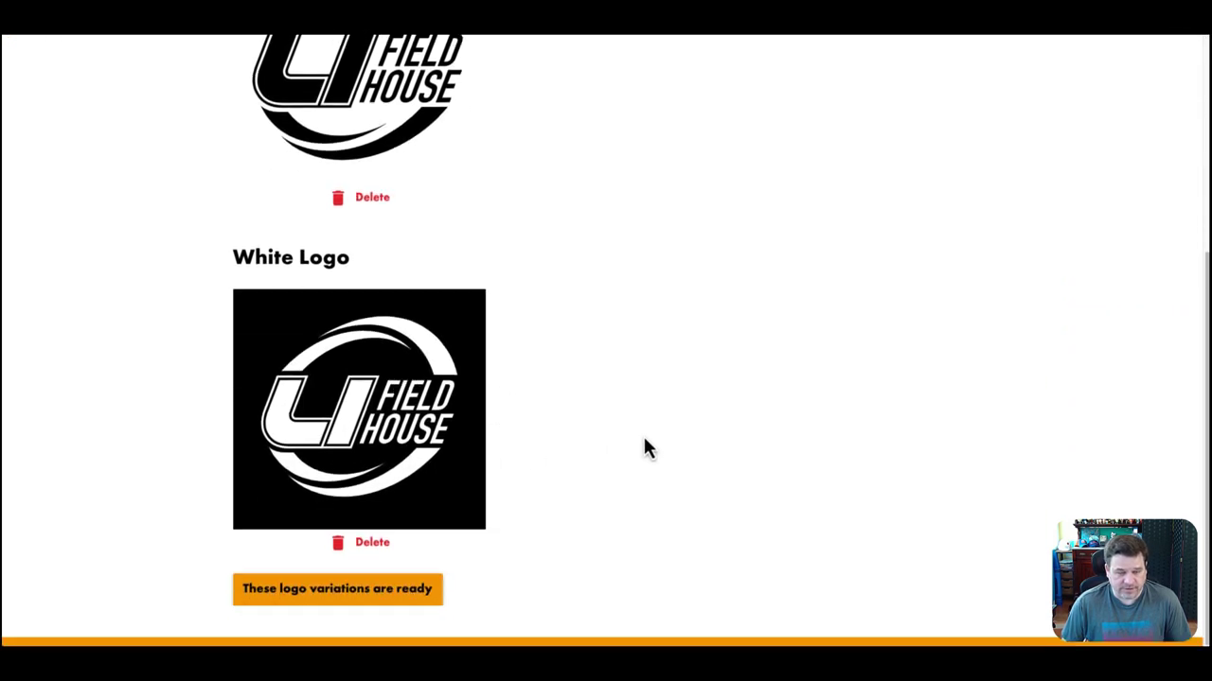
click(371, 593)
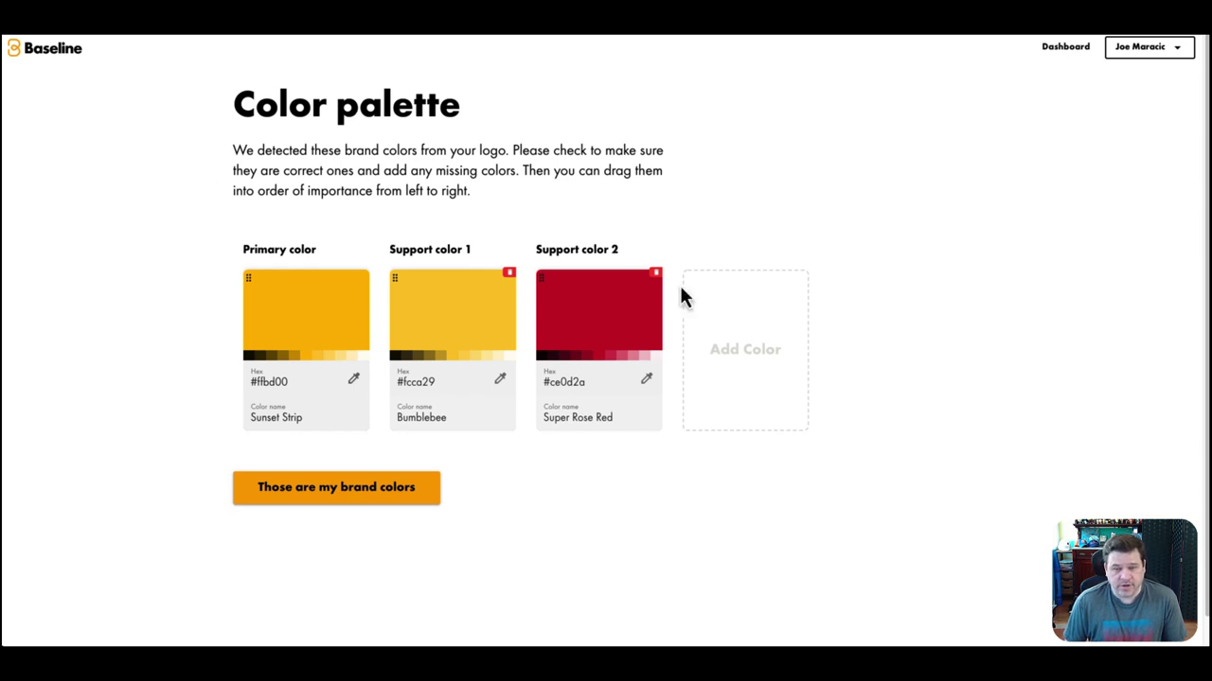
Try out a third support color in blue (#0036fa) and delete it from the palette
click(730, 365)
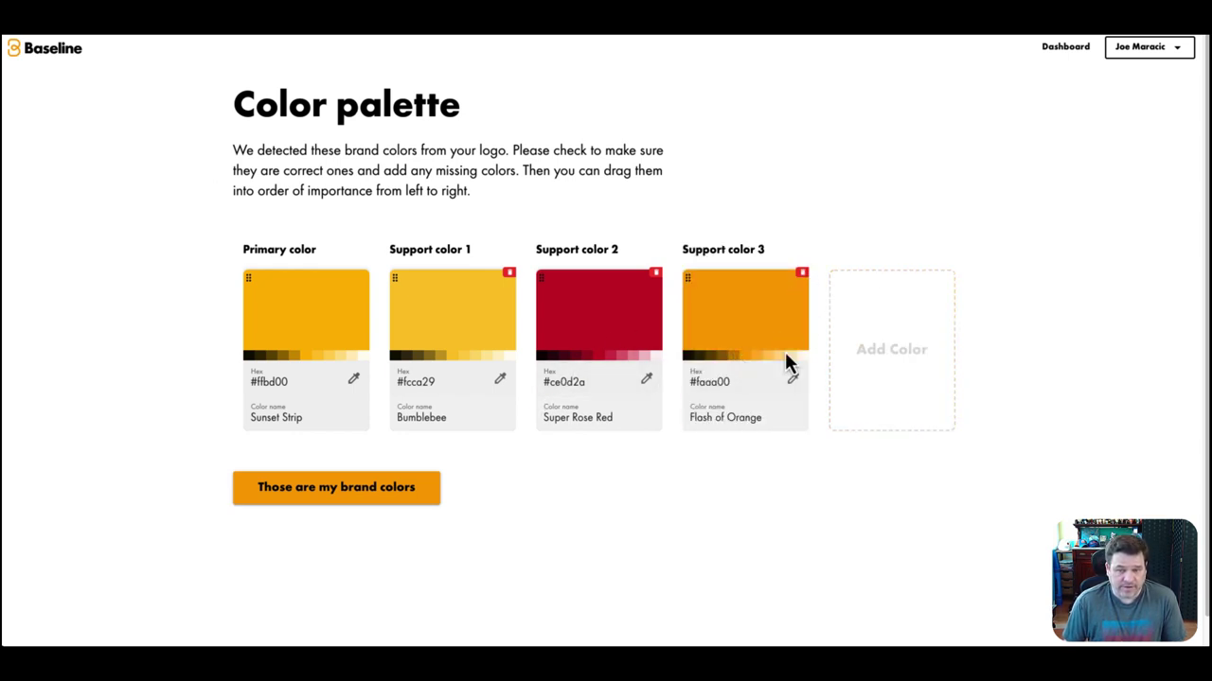
click(792, 380)
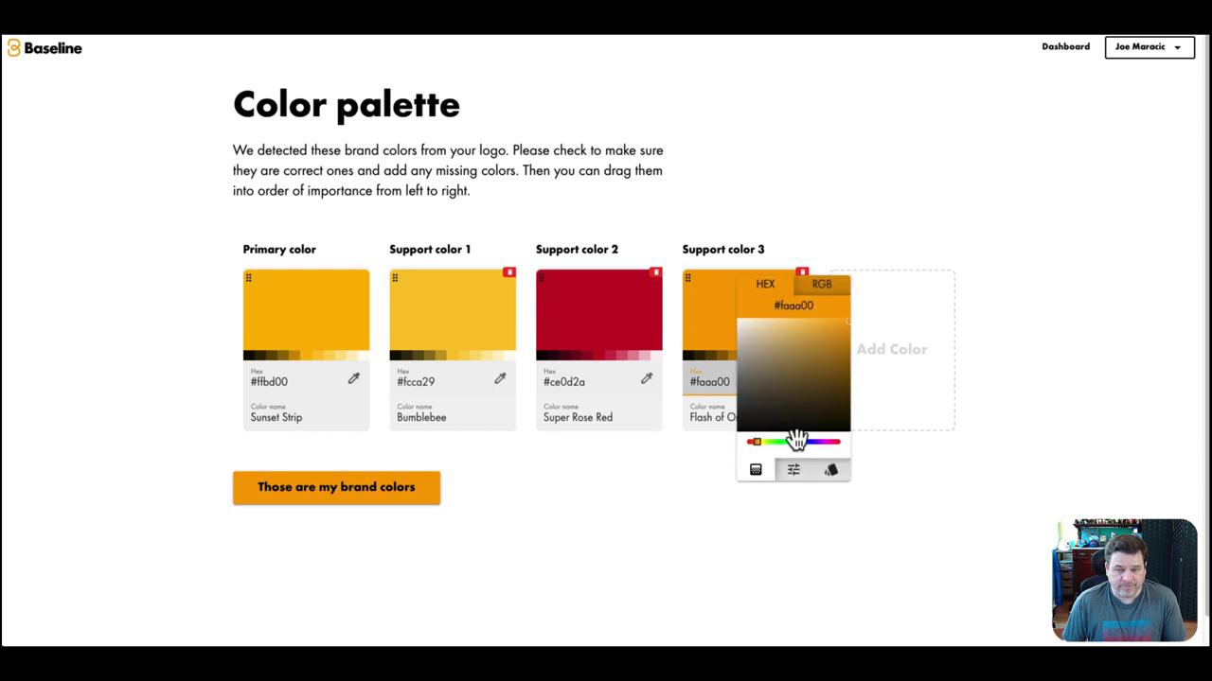
click(805, 442)
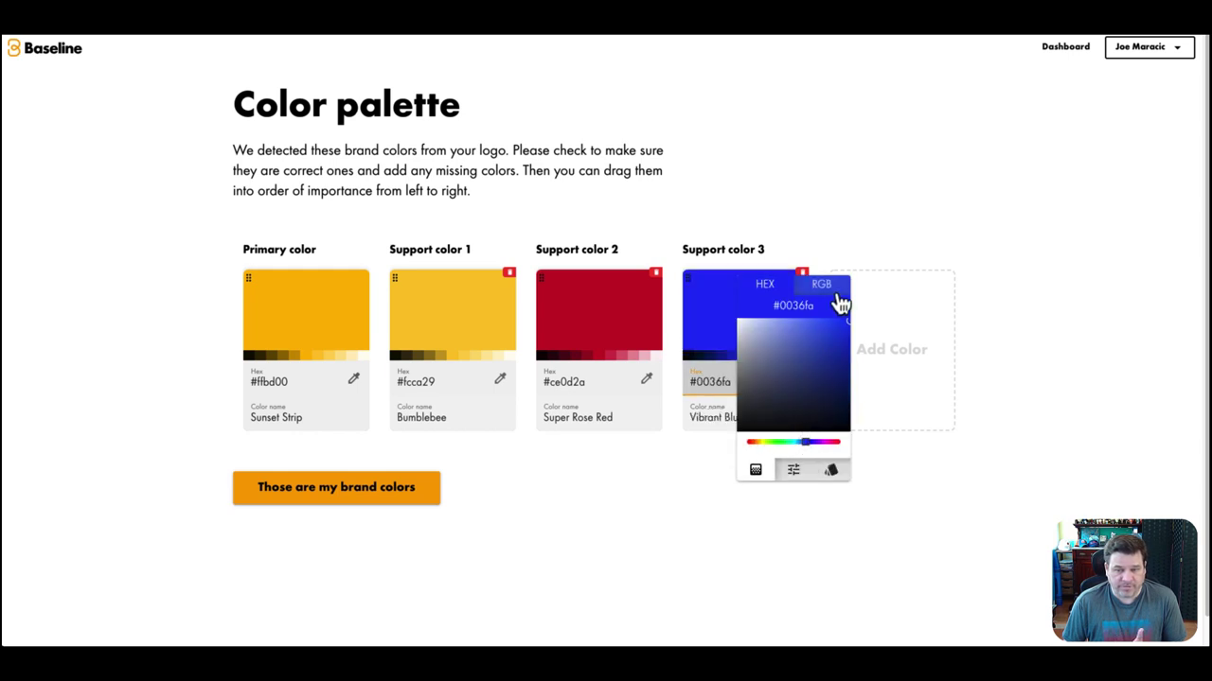
click(804, 275)
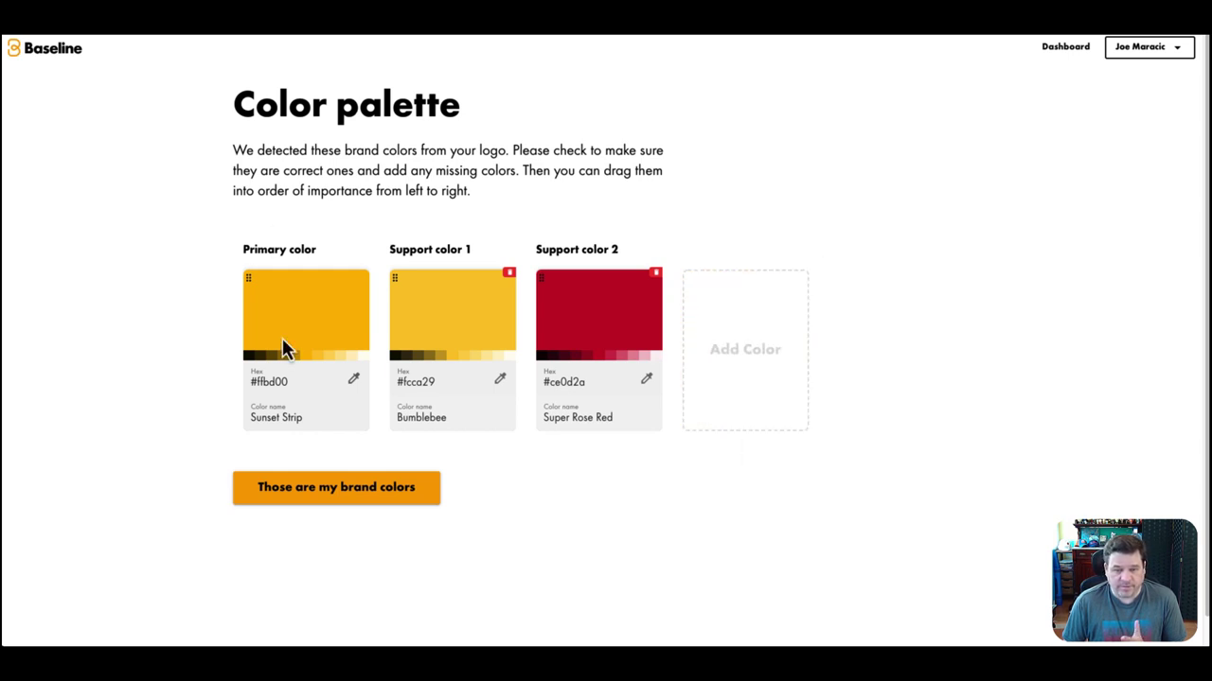
Confirm the detected brand colors and skip adding gradients after looking through the generated ones
click(375, 500)
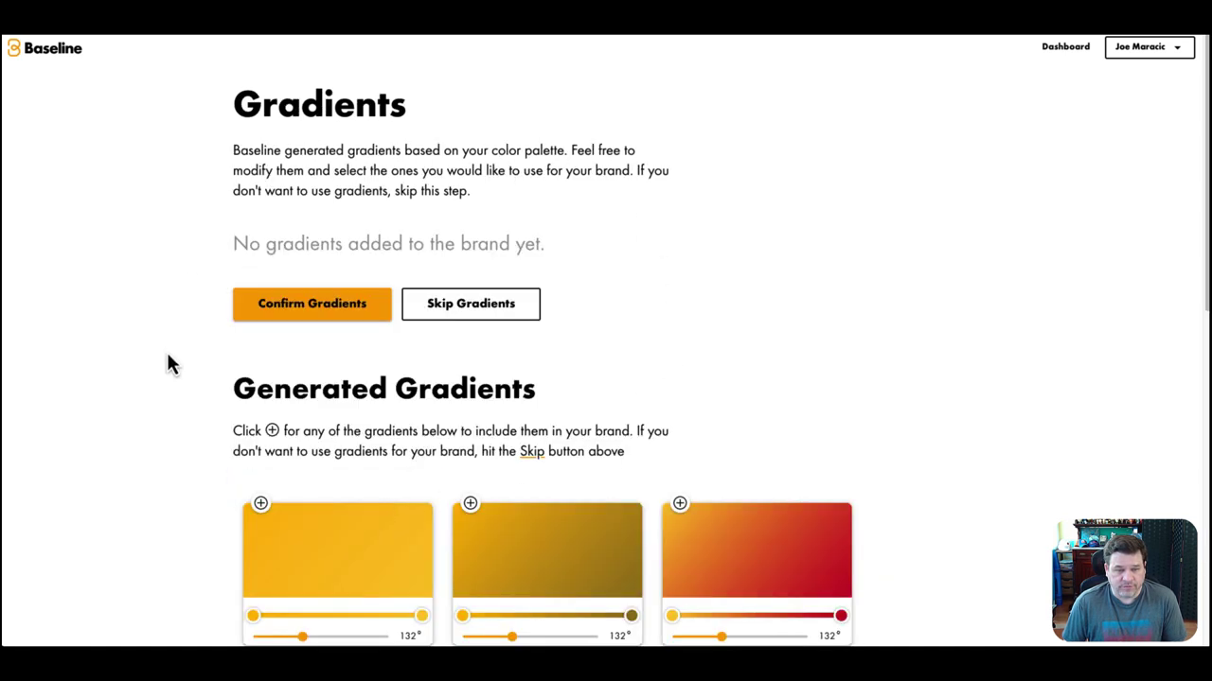
scroll(233, 414, down, 5)
scroll(228, 413, up, 2)
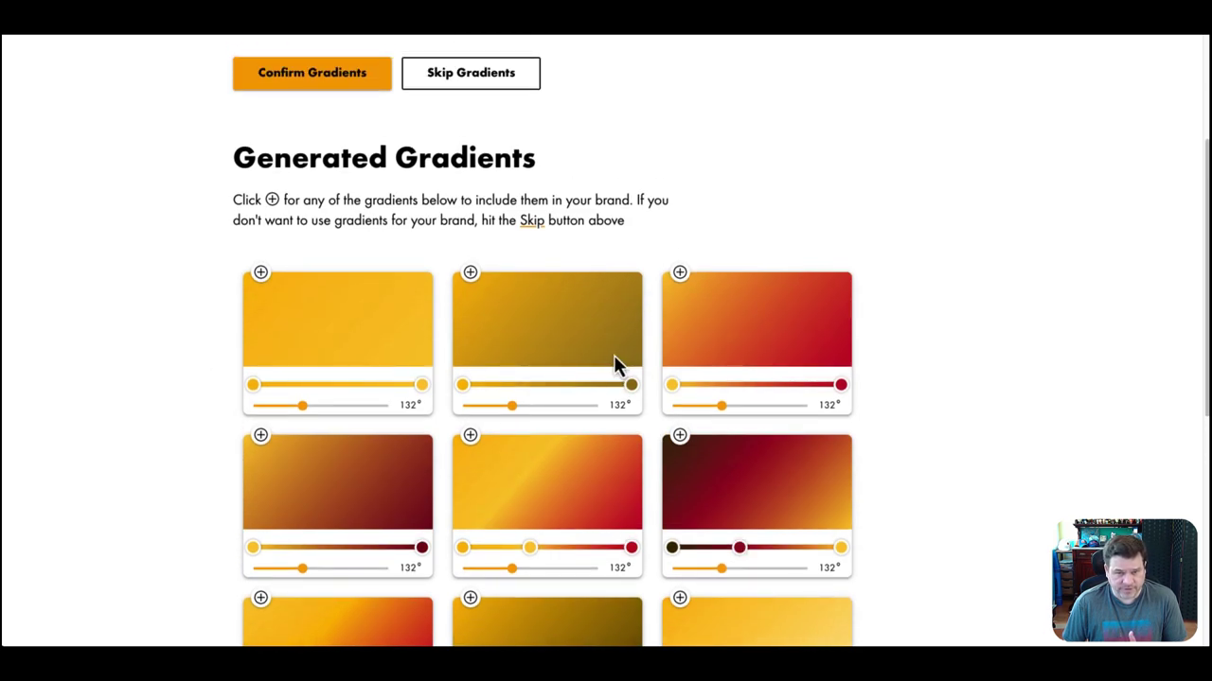
scroll(611, 364, up, 2)
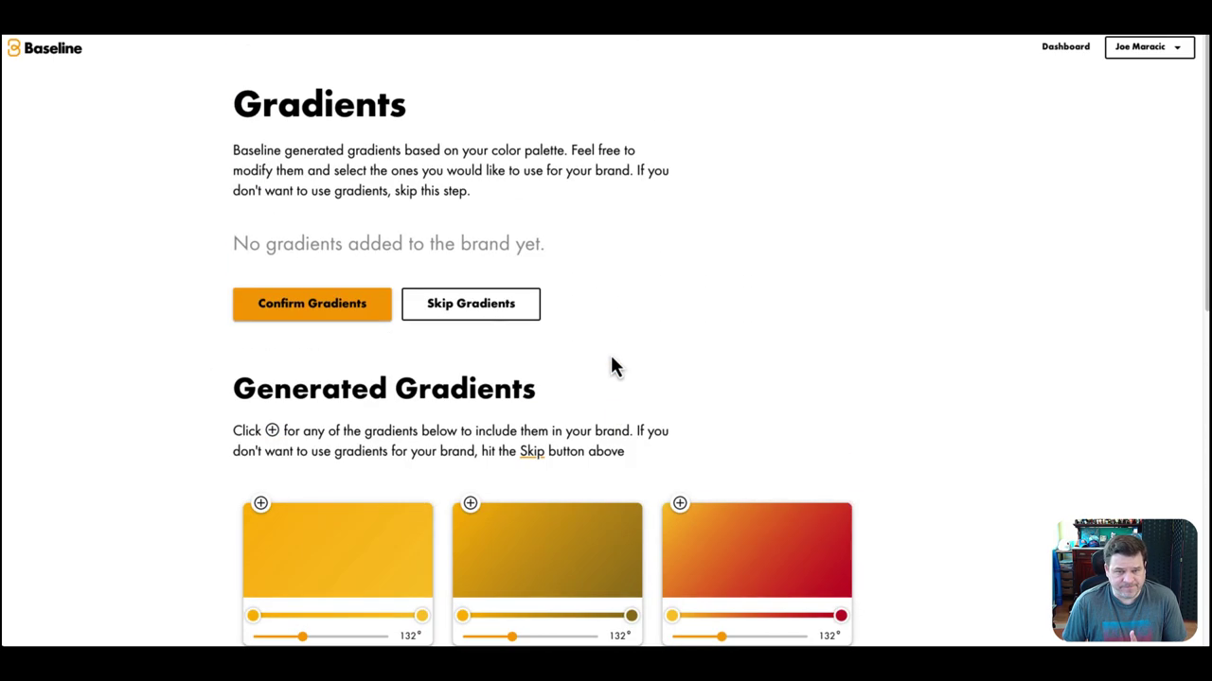
click(462, 318)
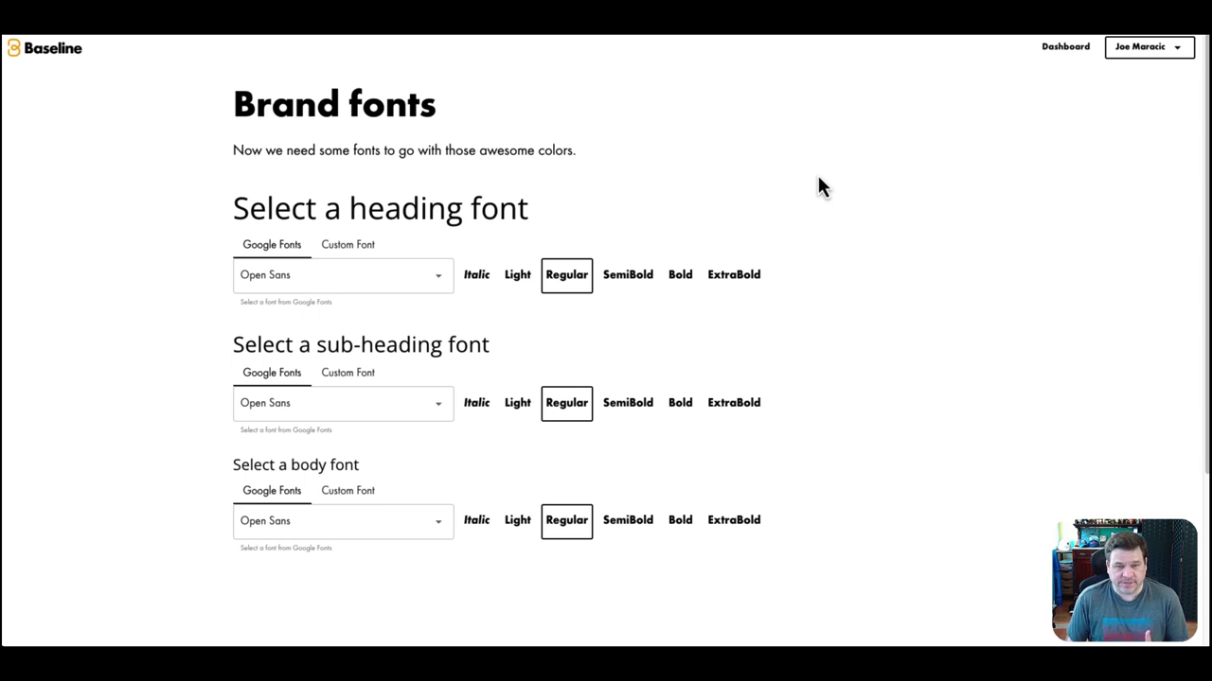
Examine the Google Fonts choices and the custom font upload option for the heading font
click(439, 282)
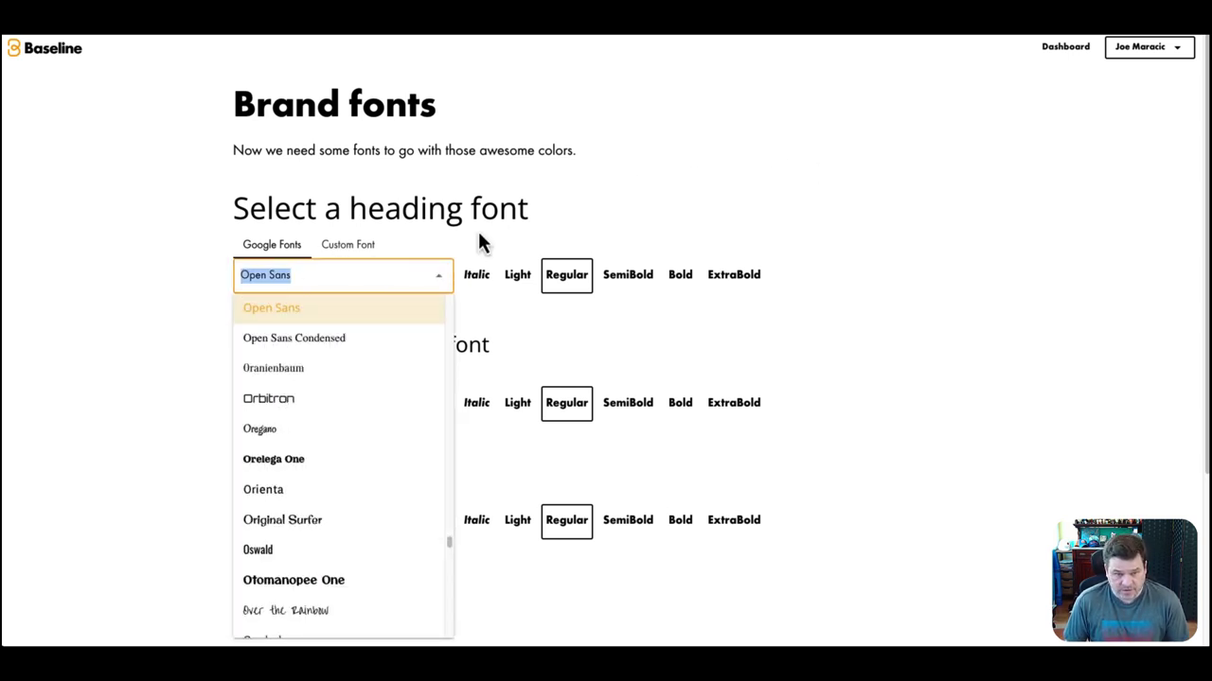
click(648, 201)
scroll(419, 370, down, 2)
scroll(548, 402, up, 2)
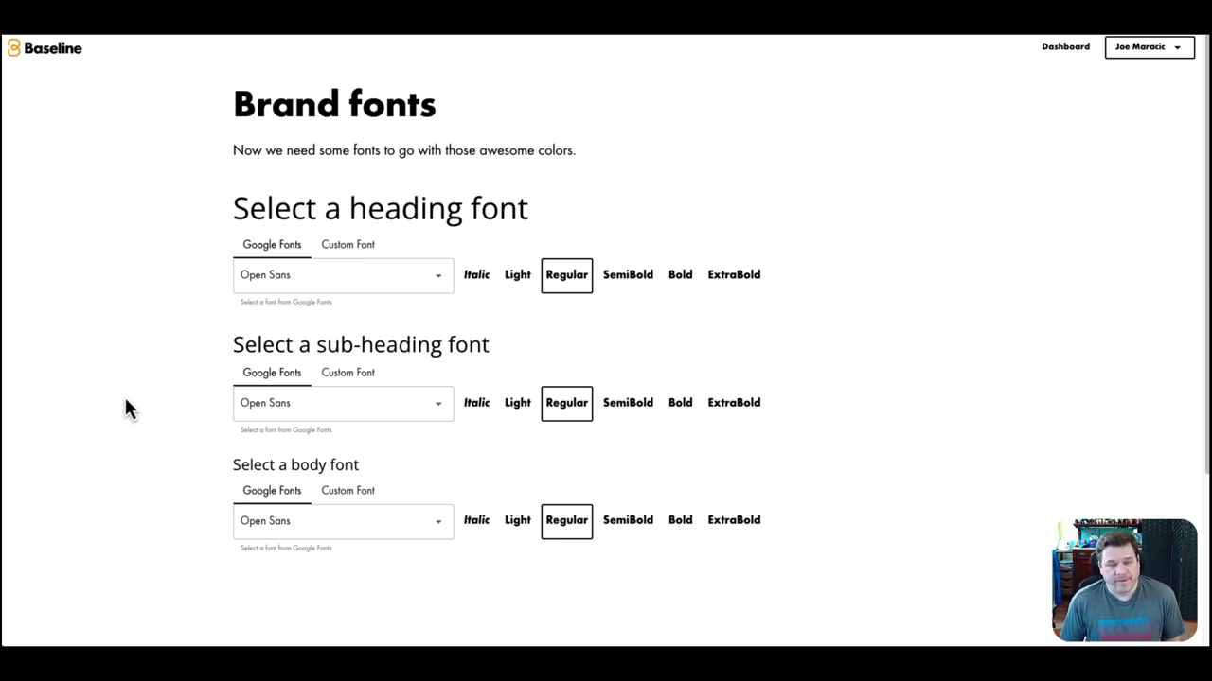
click(347, 252)
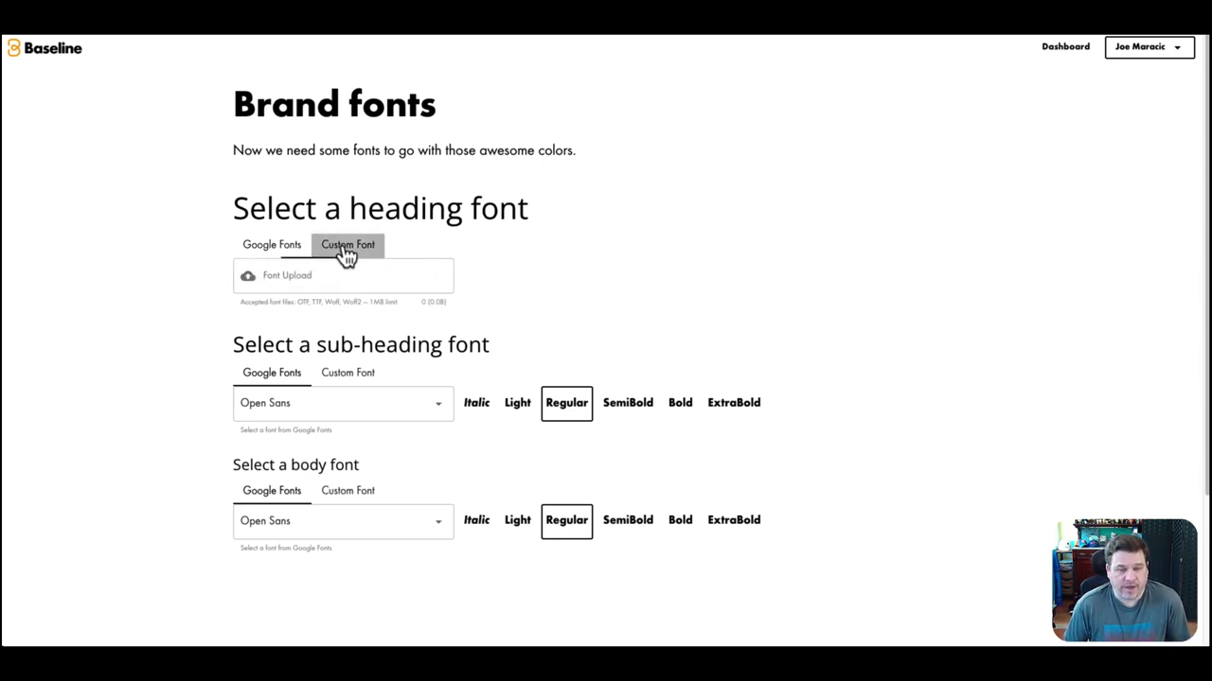
click(281, 252)
Set the heading font to Open Sans in Bold and confirm the brand font selection
click(436, 282)
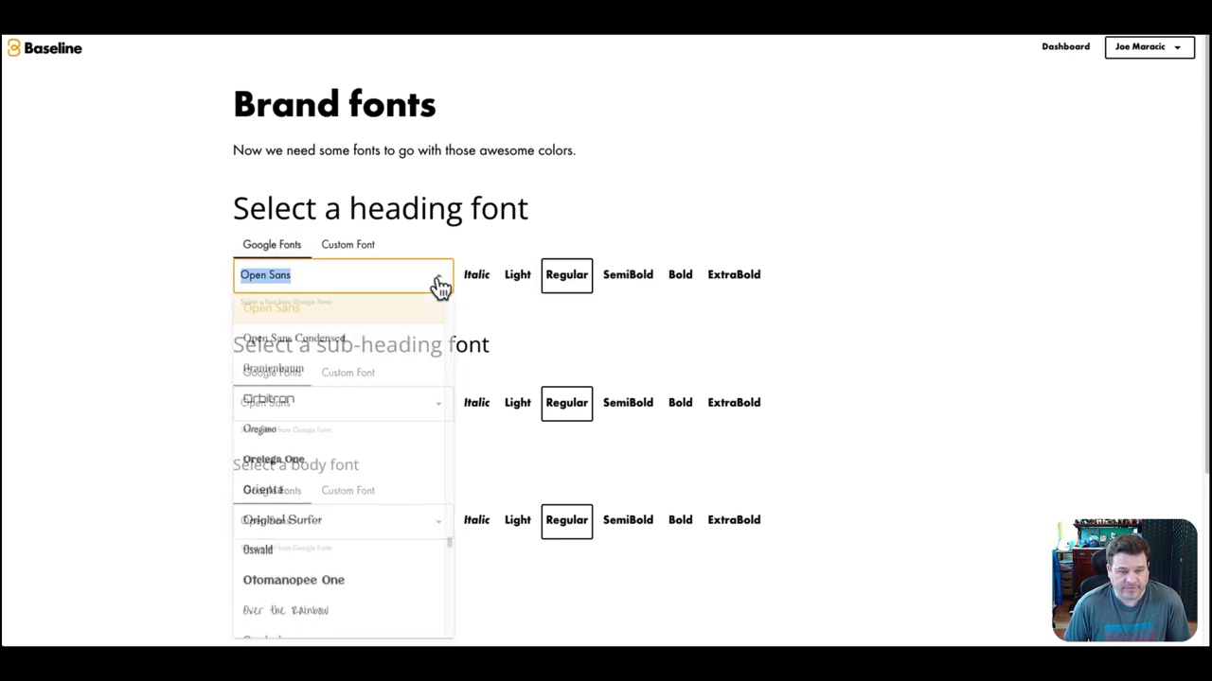
click(403, 318)
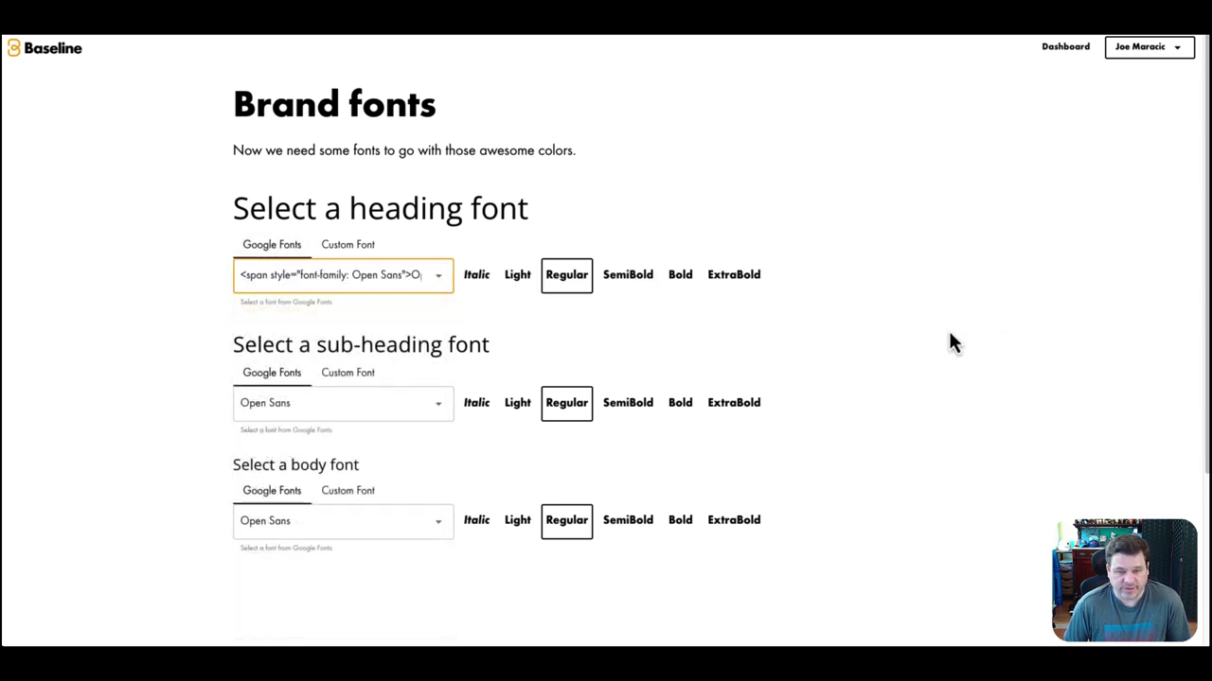
click(676, 277)
scroll(155, 195, down, 1)
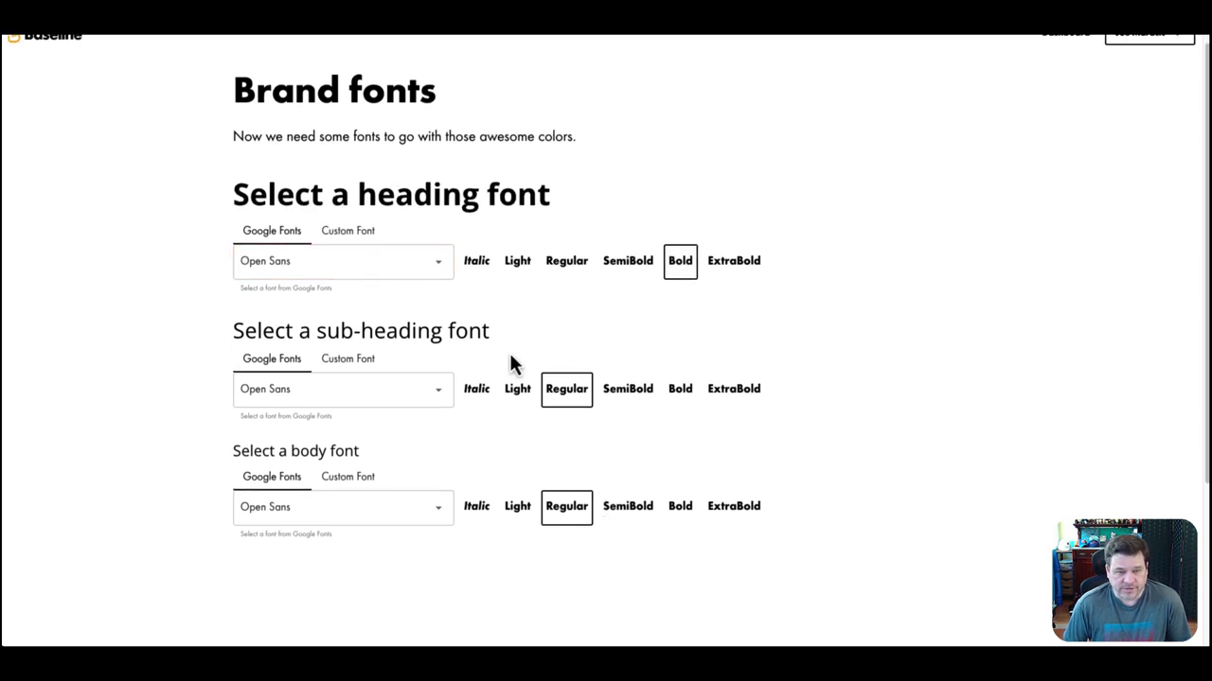
scroll(510, 353, down, 2)
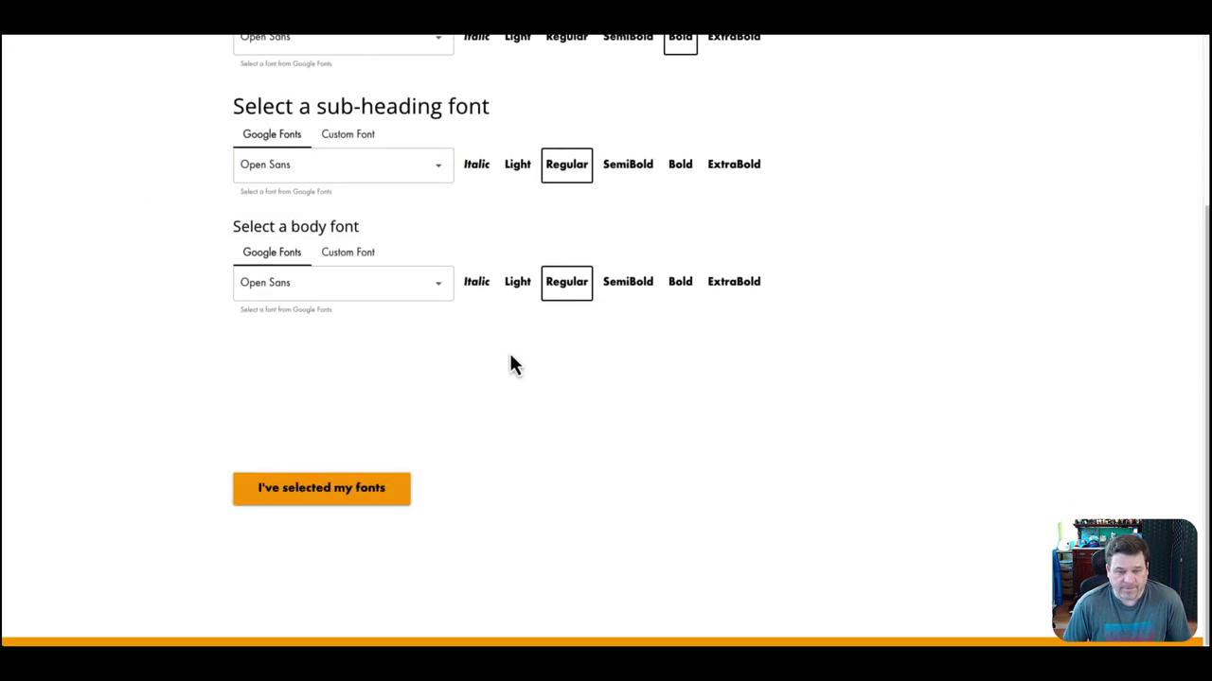
click(316, 492)
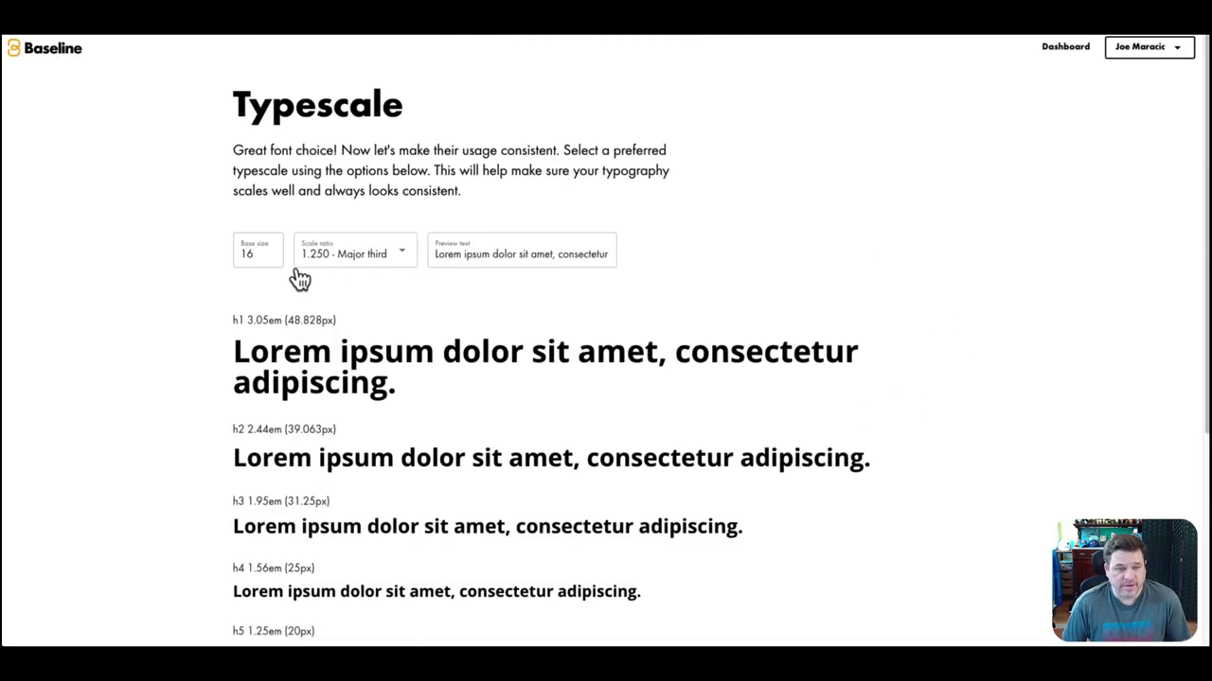
Set the typescale base size to 18
click(257, 252)
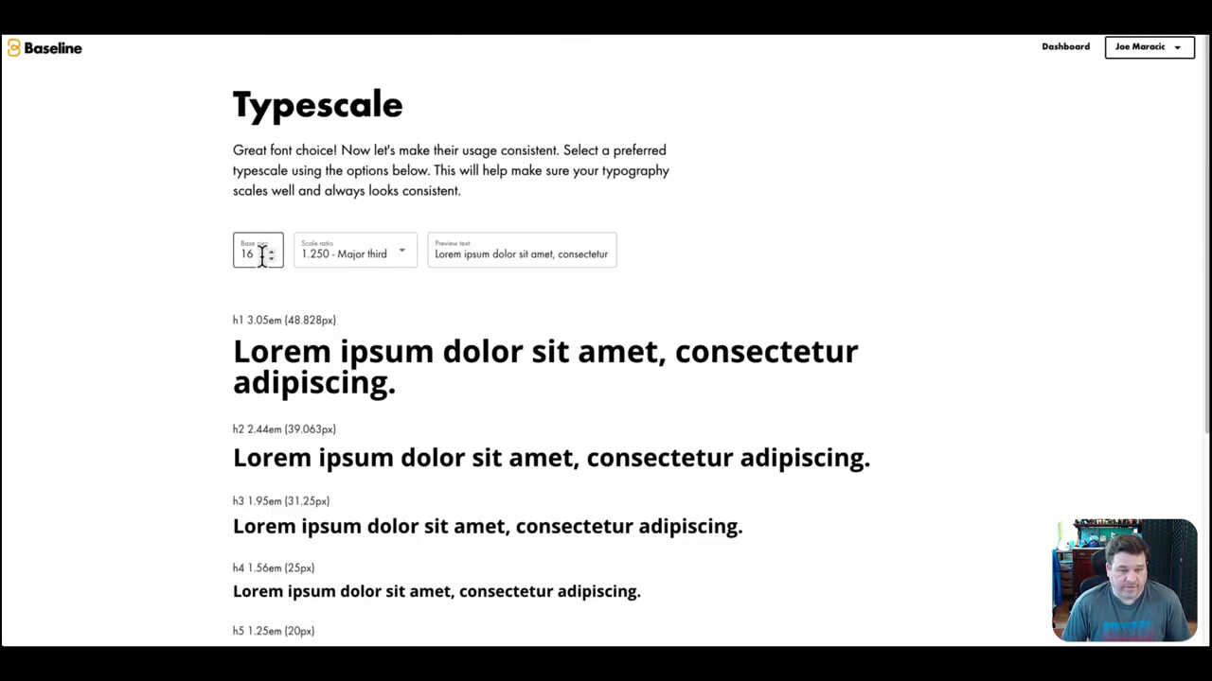
click(268, 253)
click(269, 253)
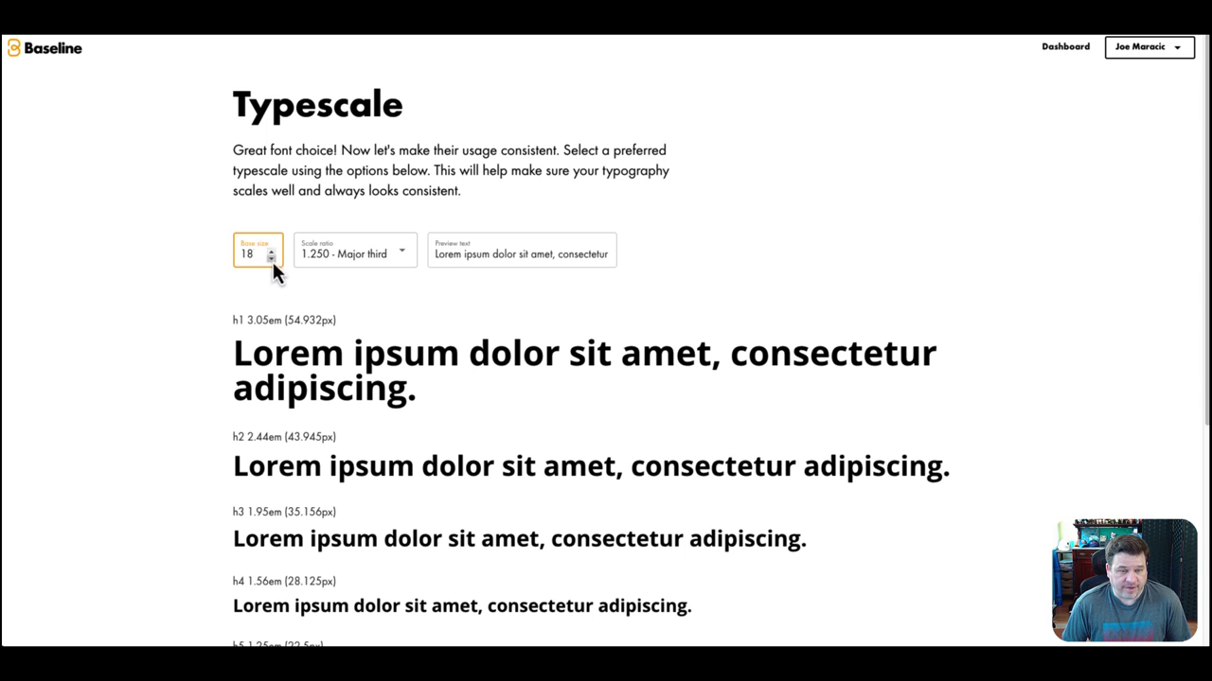
Set the typescale base size to 16 with the 1.250 - Major third scale ratio and confirm the typescale
click(273, 261)
click(273, 261)
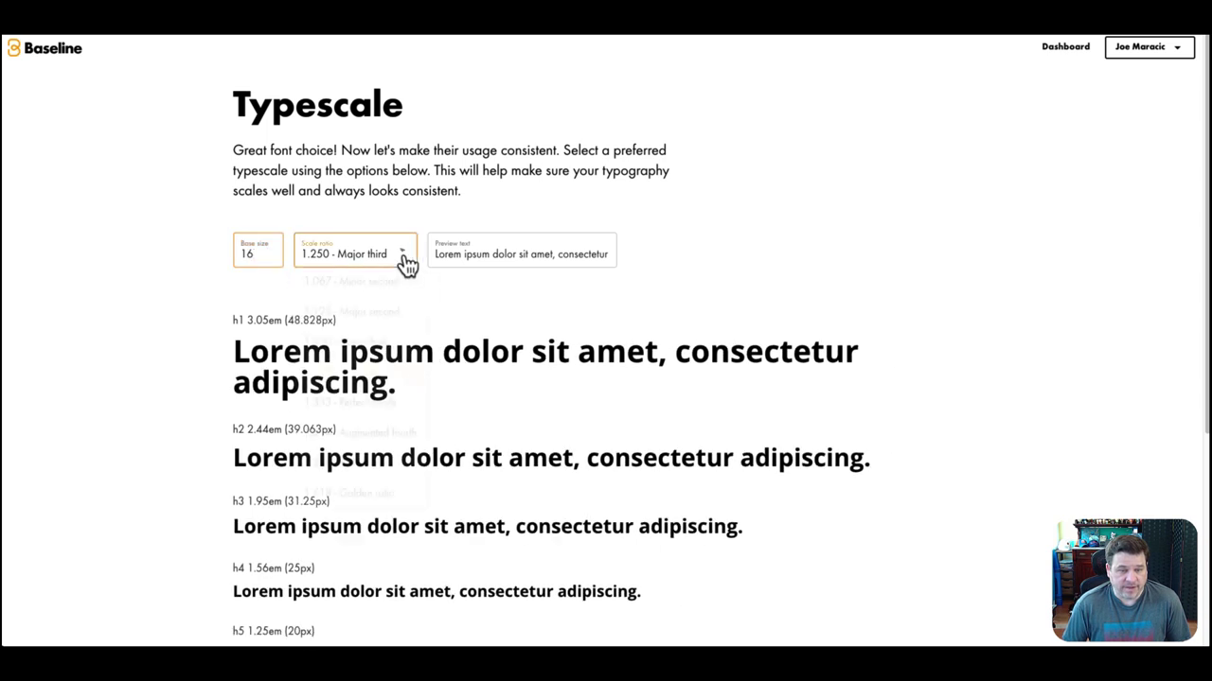
click(367, 316)
click(416, 267)
click(379, 284)
click(488, 260)
triple_click(487, 261)
scroll(774, 290, down, 3)
click(338, 593)
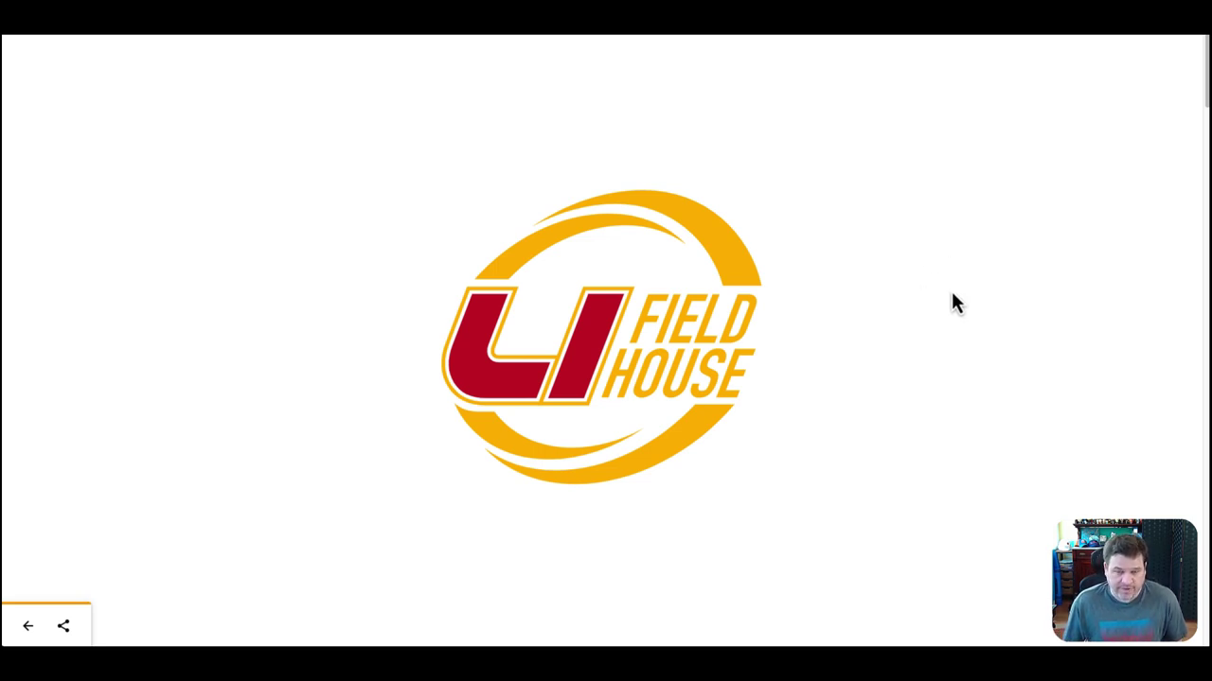
Download the full-color logo on the white background from the brand guide's Logo section
scroll(875, 301, down, 3)
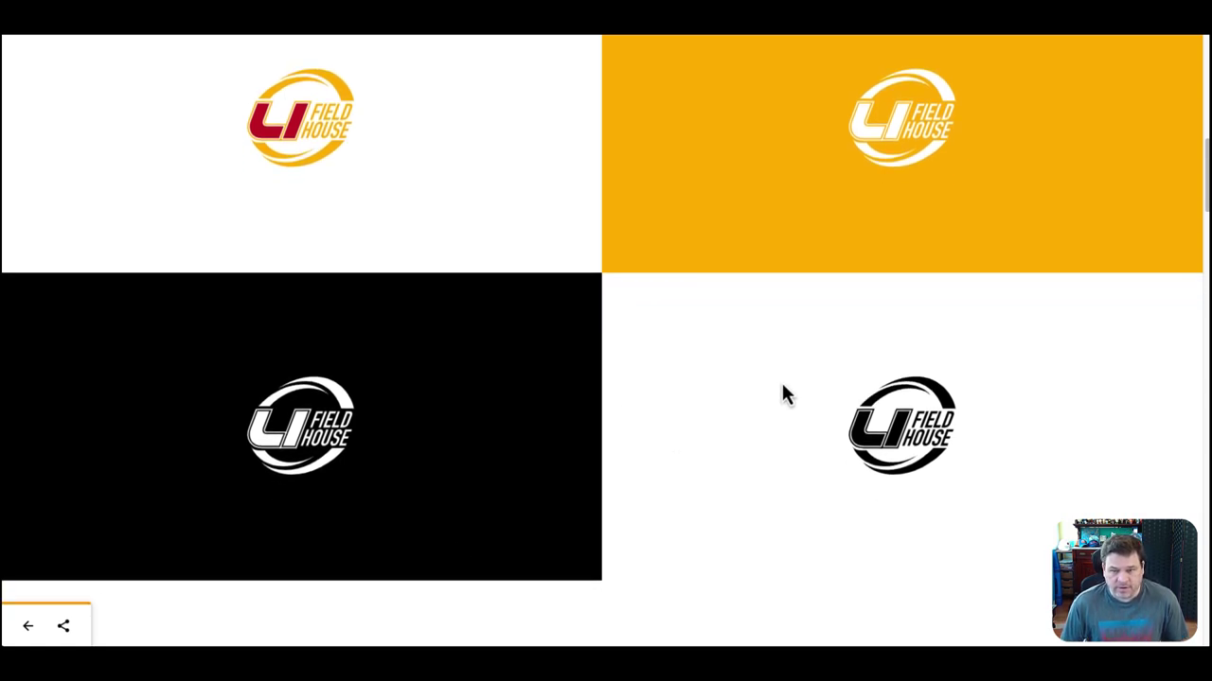
mouse_move(584, 443)
mouse_move(533, 238)
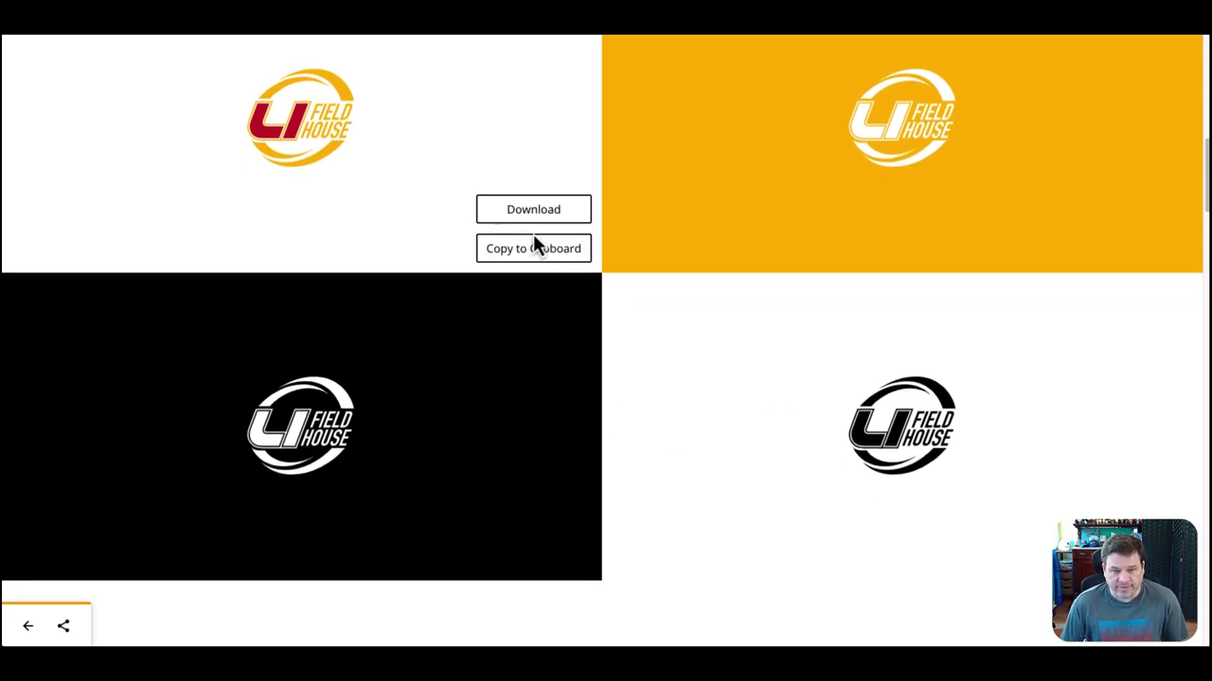
click(548, 217)
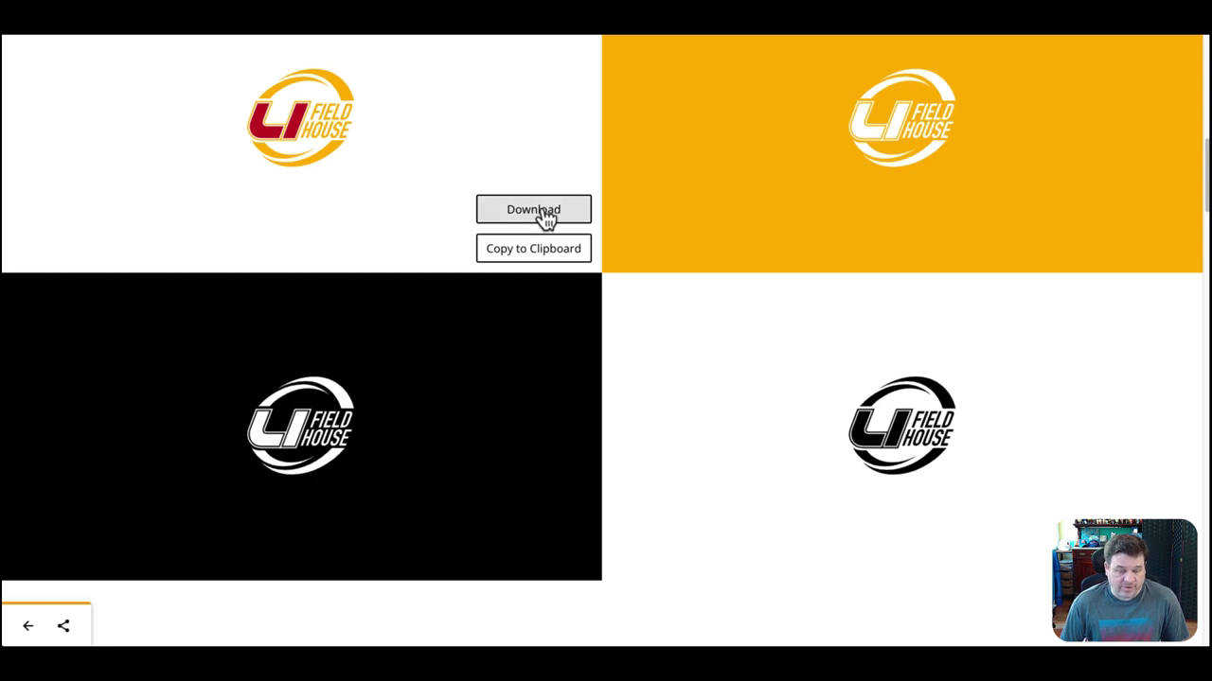
Examine the remaining logo variations, the safe zone and the prohibited logo uses in the brand guide
scroll(543, 224, down, 2)
mouse_move(300, 327)
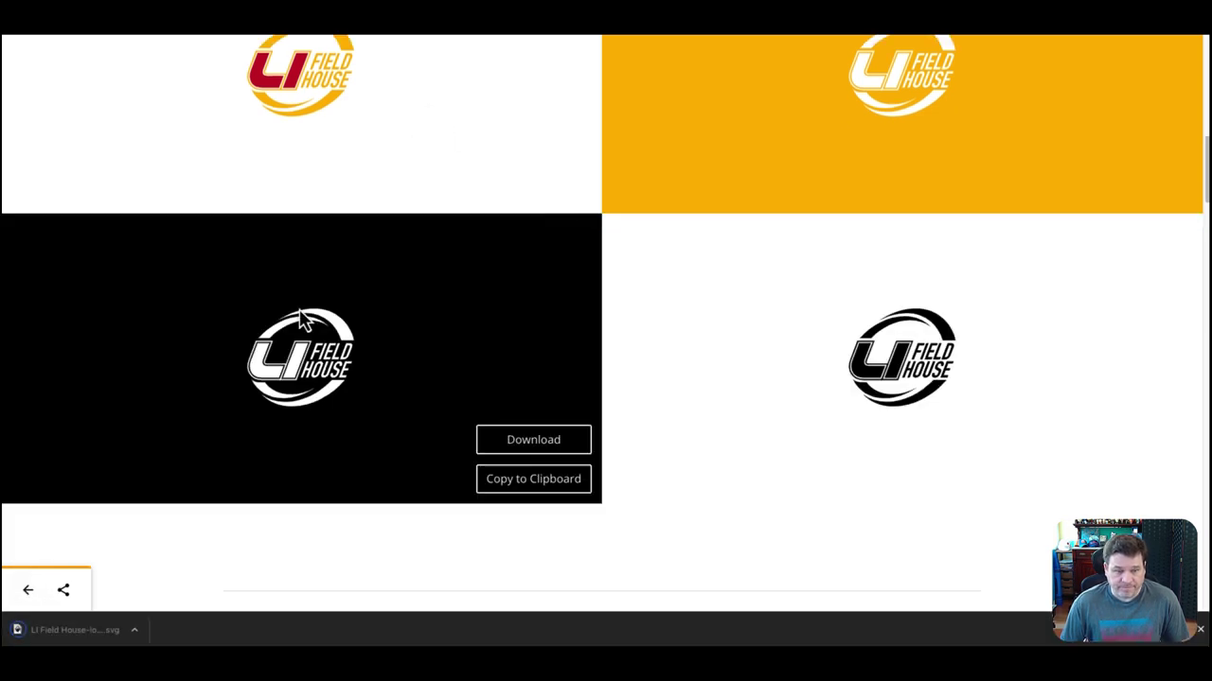
scroll(265, 514, down, 2)
scroll(430, 514, down, 3)
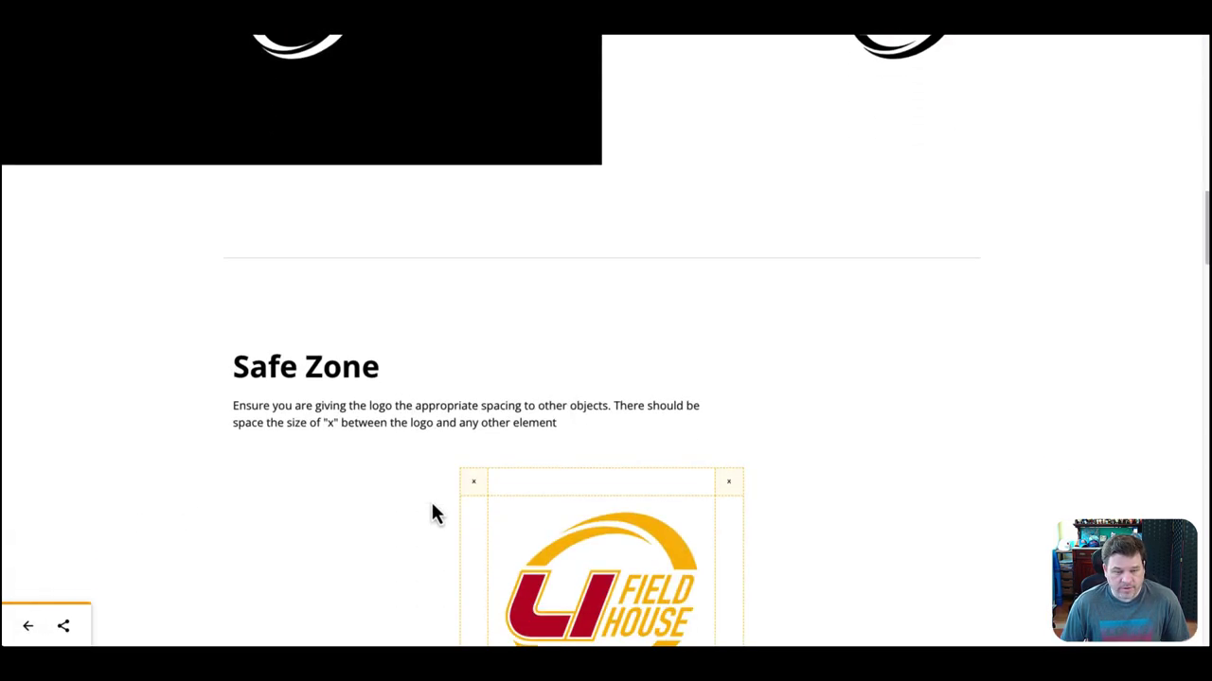
scroll(714, 464, down, 2)
scroll(833, 451, down, 5)
scroll(829, 445, down, 2)
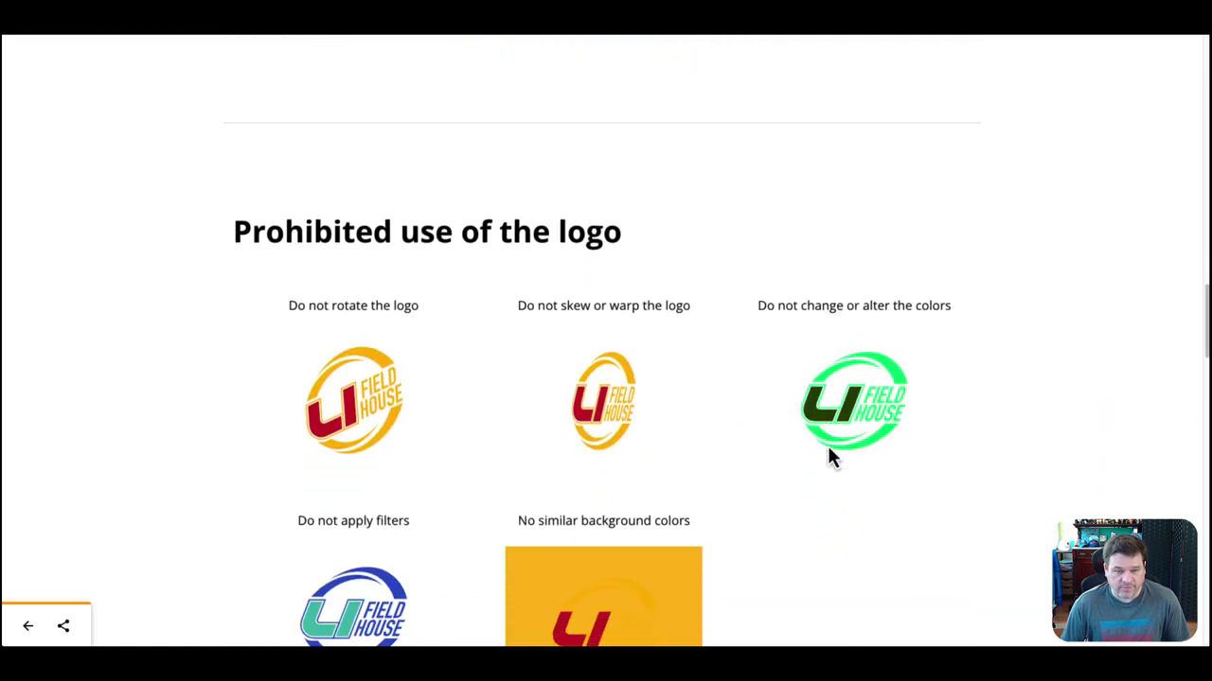
scroll(950, 469, down, 1)
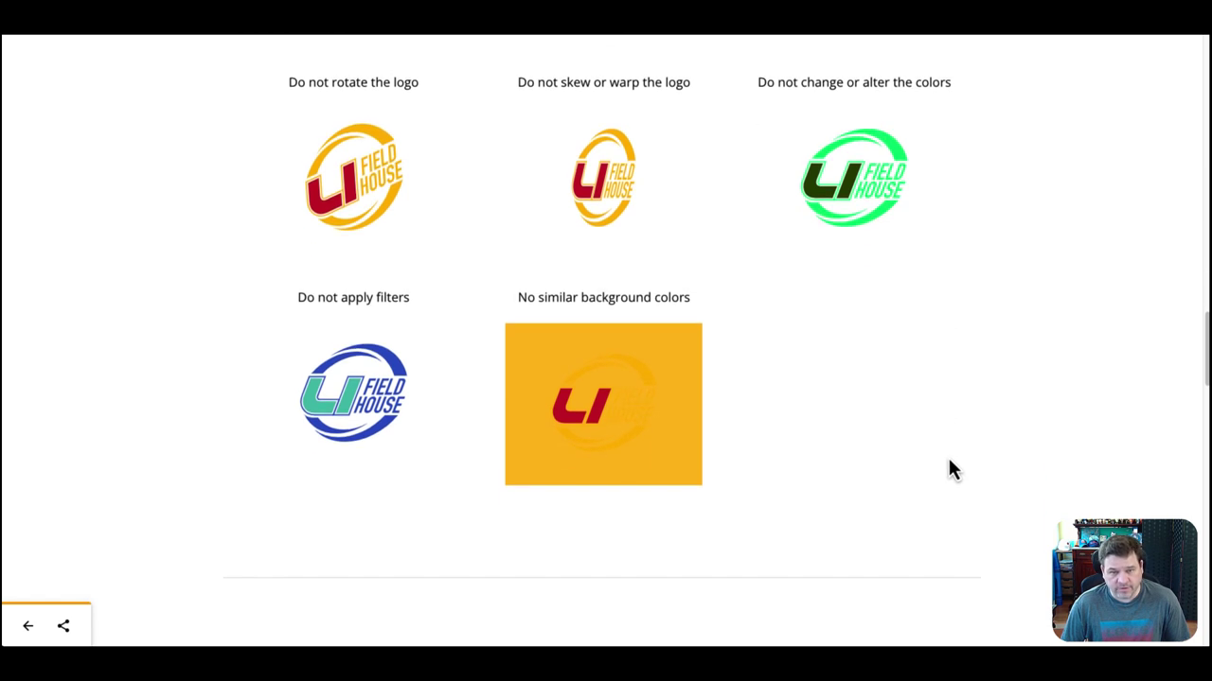
scroll(947, 468, down, 1)
scroll(946, 467, up, 1)
scroll(950, 470, up, 1)
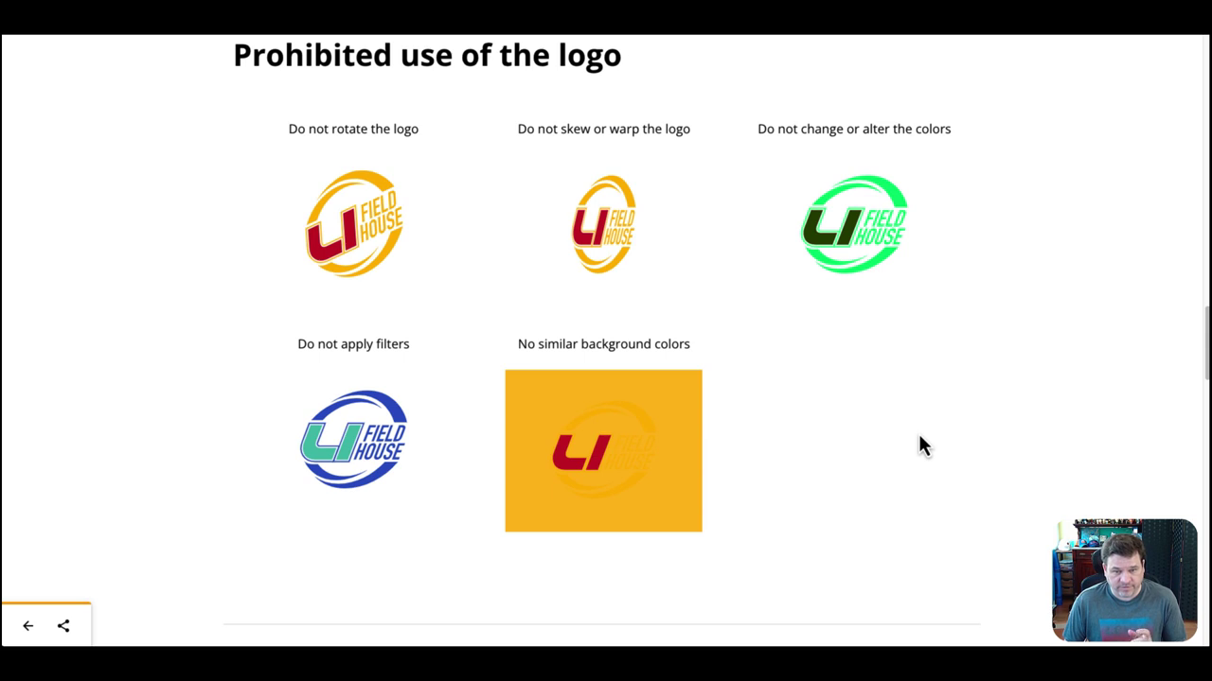
Inspect the brand guide's color palette and its CSS code, hiding the code again after viewing
scroll(915, 441, down, 5)
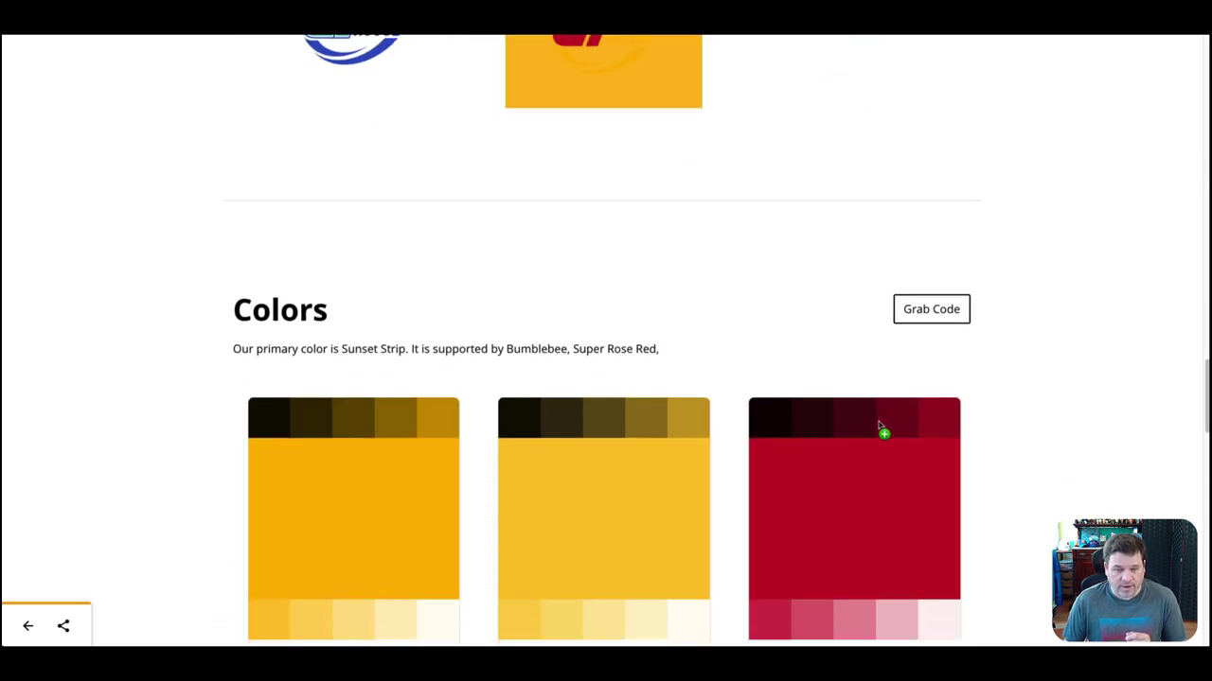
scroll(878, 426, down, 2)
click(944, 153)
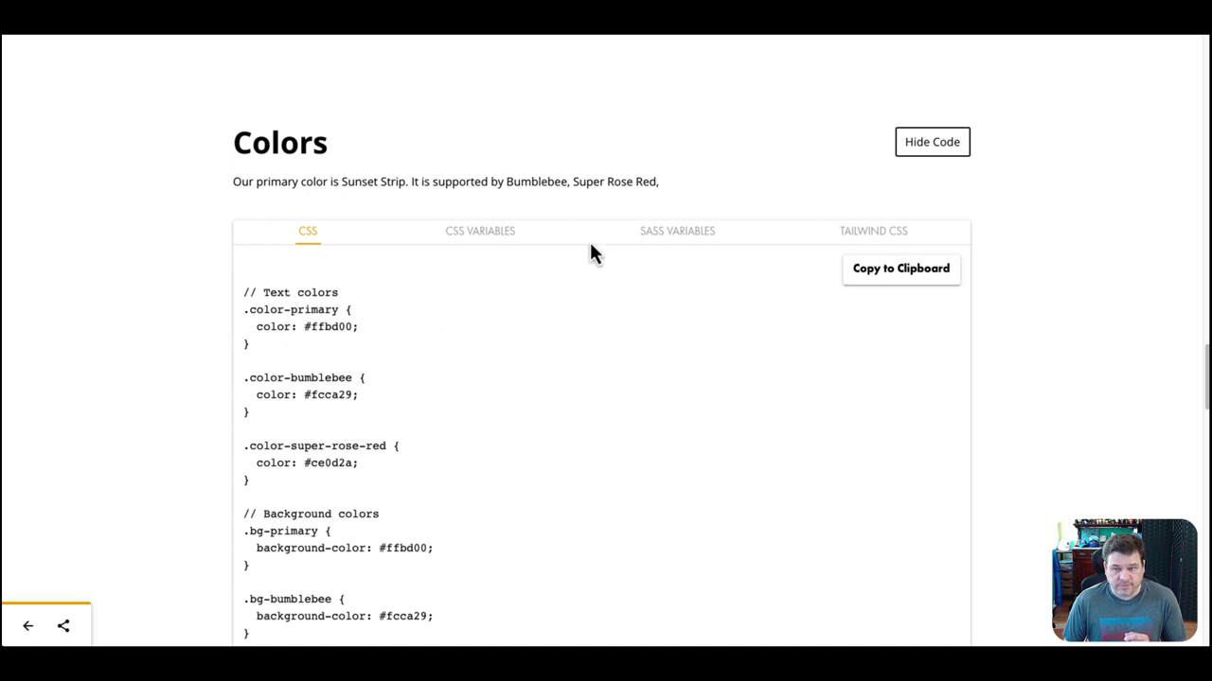
click(941, 149)
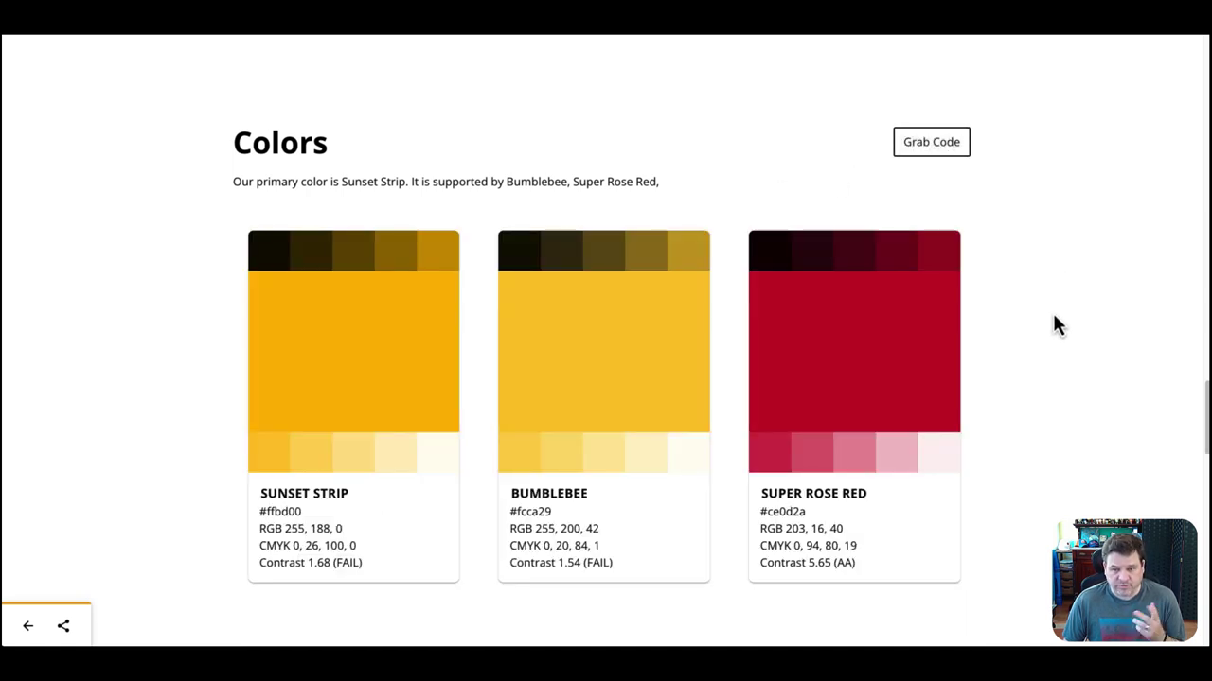
Look through the Fonts and Typographic Scale sections of the brand guide
scroll(1053, 314, down, 5)
scroll(1052, 323, down, 6)
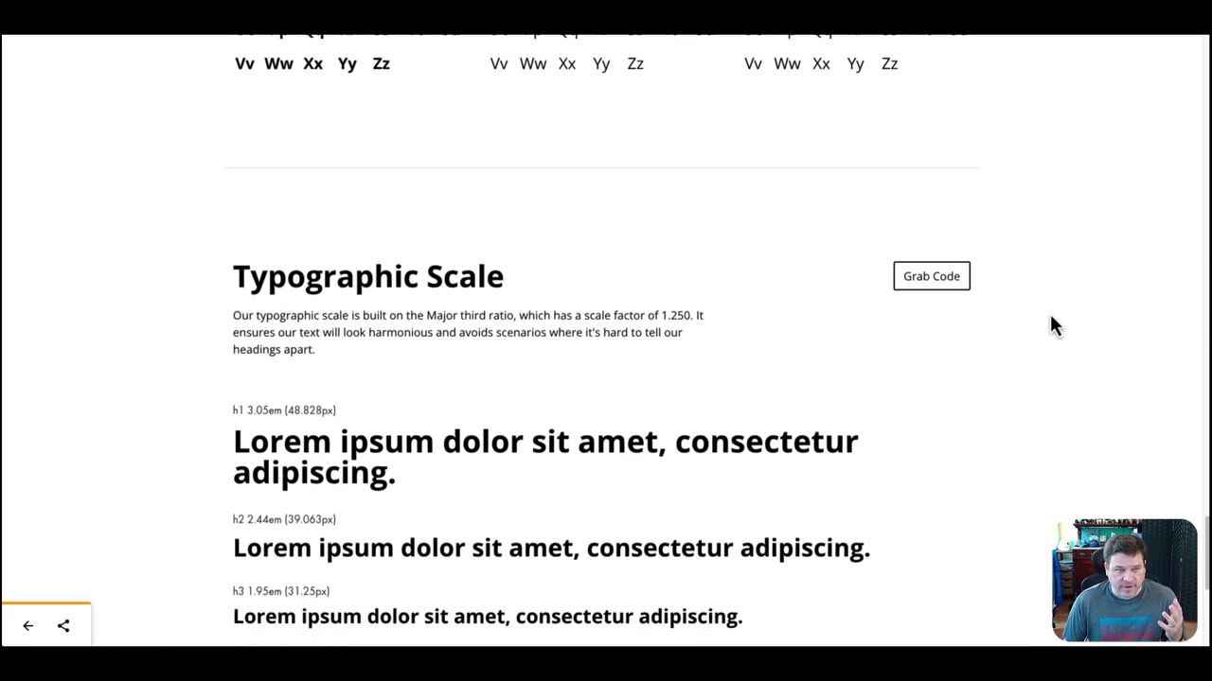
scroll(1051, 316, down, 3)
scroll(1051, 318, down, 2)
scroll(865, 359, up, 15)
Make the brand guide public to anyone with the URL and hide the Baseline logo in its sharing settings
click(64, 627)
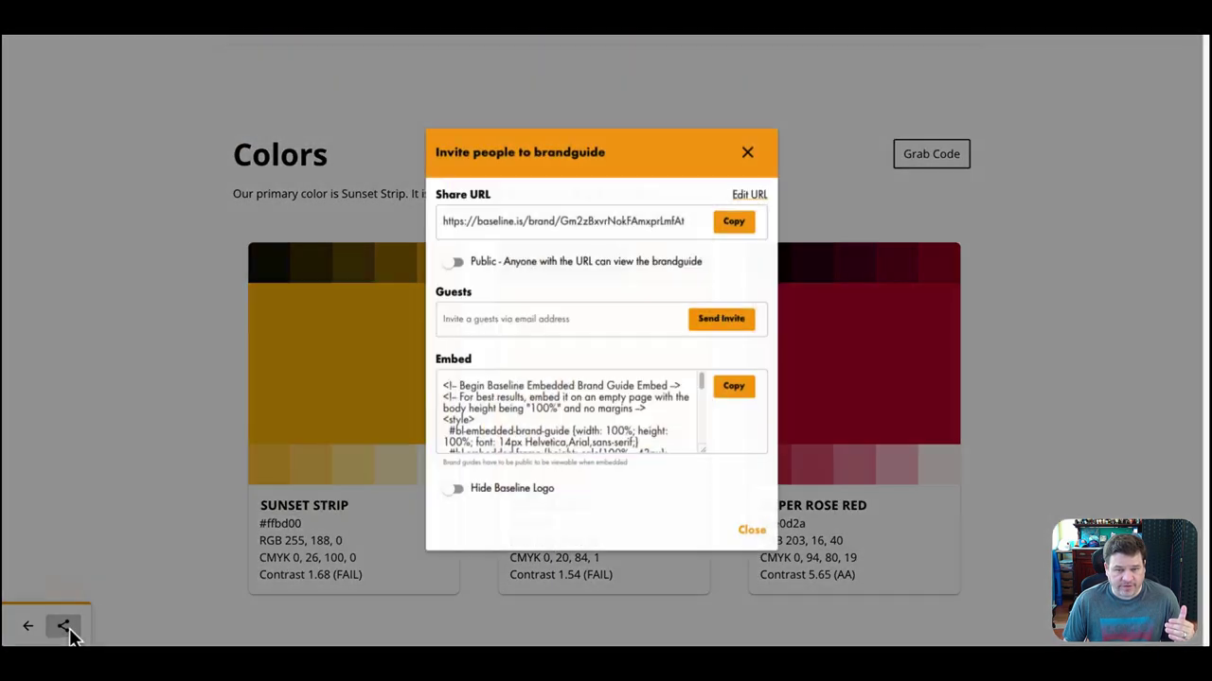
click(453, 264)
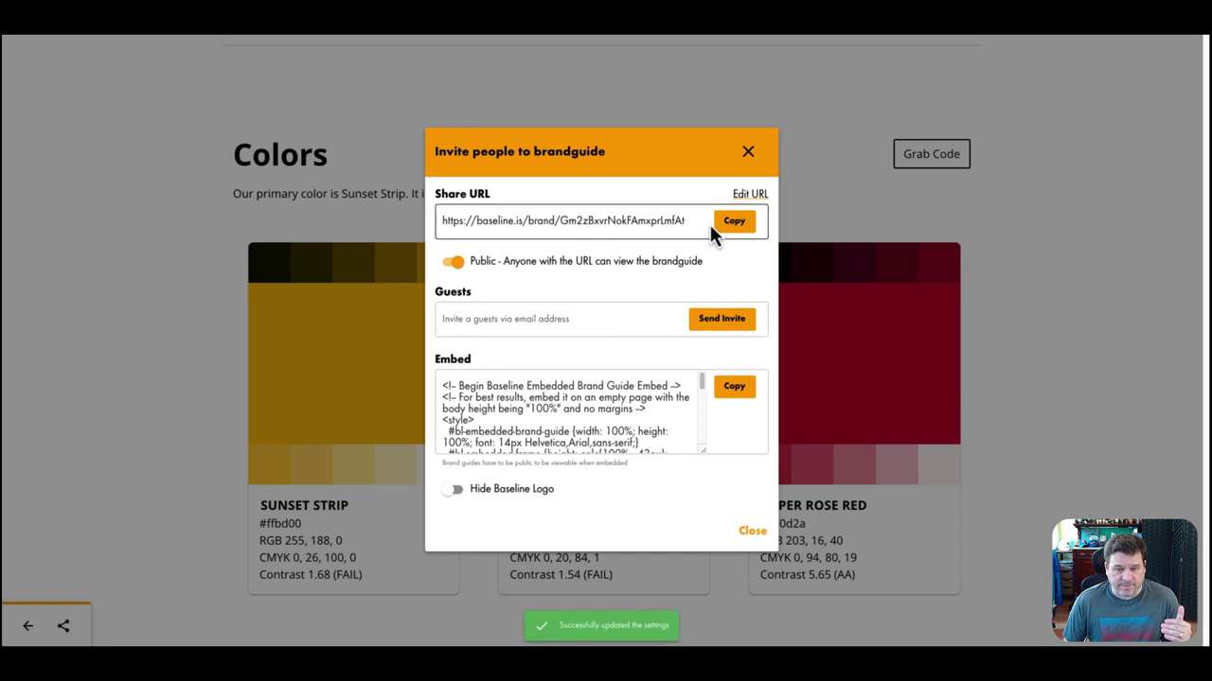
click(746, 194)
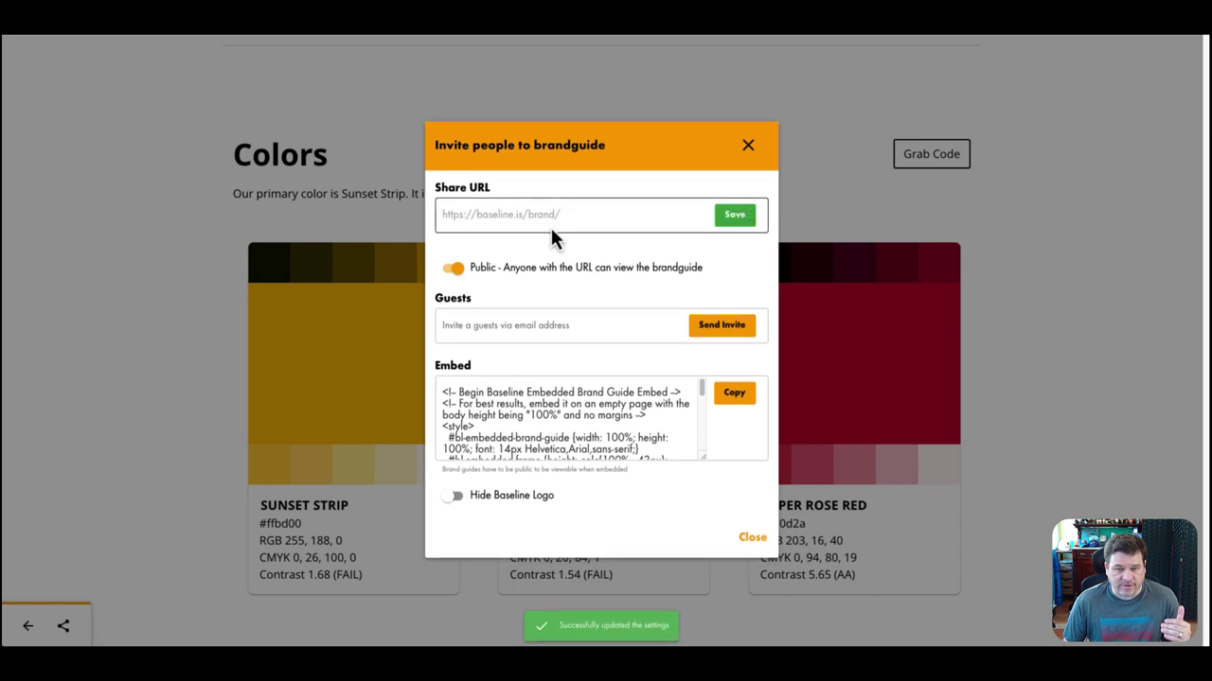
click(576, 212)
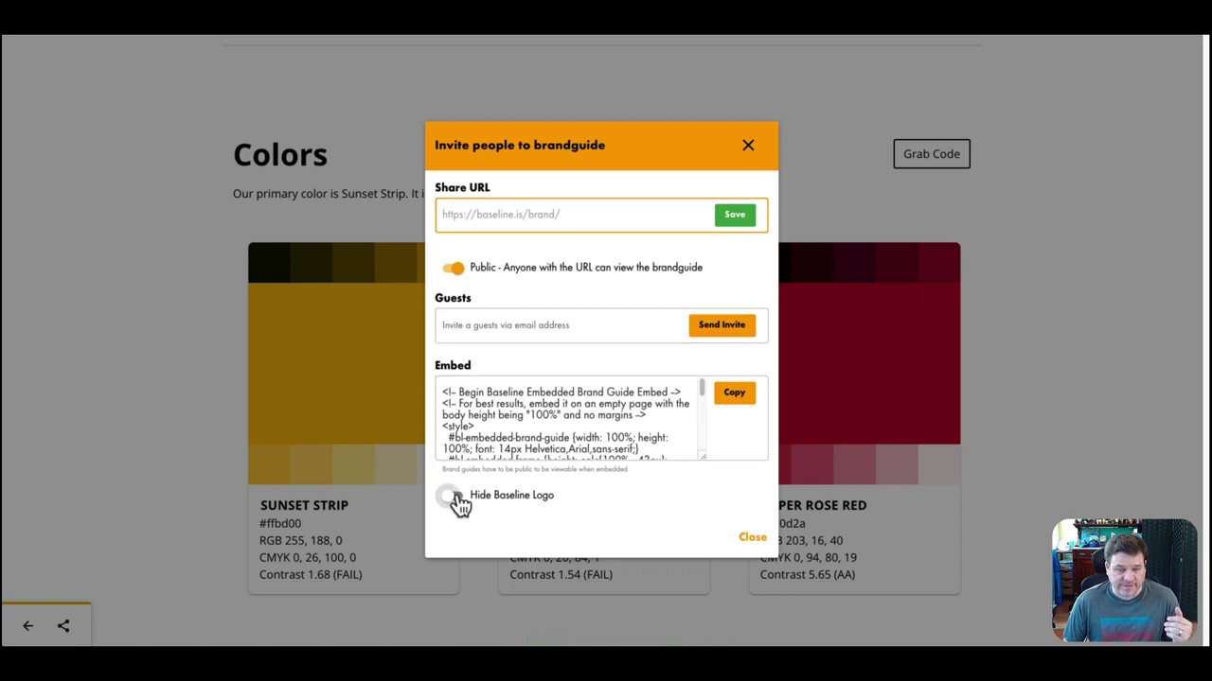
click(456, 498)
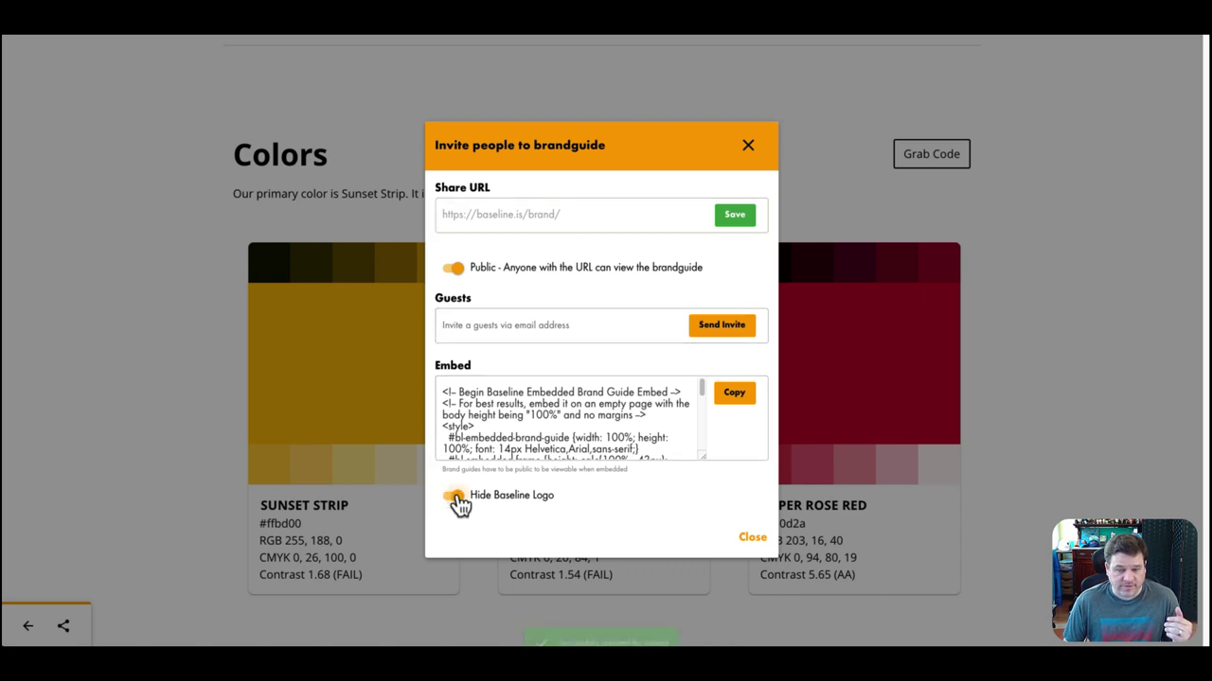
click(753, 538)
Review the brand guide from its cover through the logo versions, safe zone, prohibited uses and brand colors
scroll(985, 441, up, 10)
scroll(984, 446, up, 15)
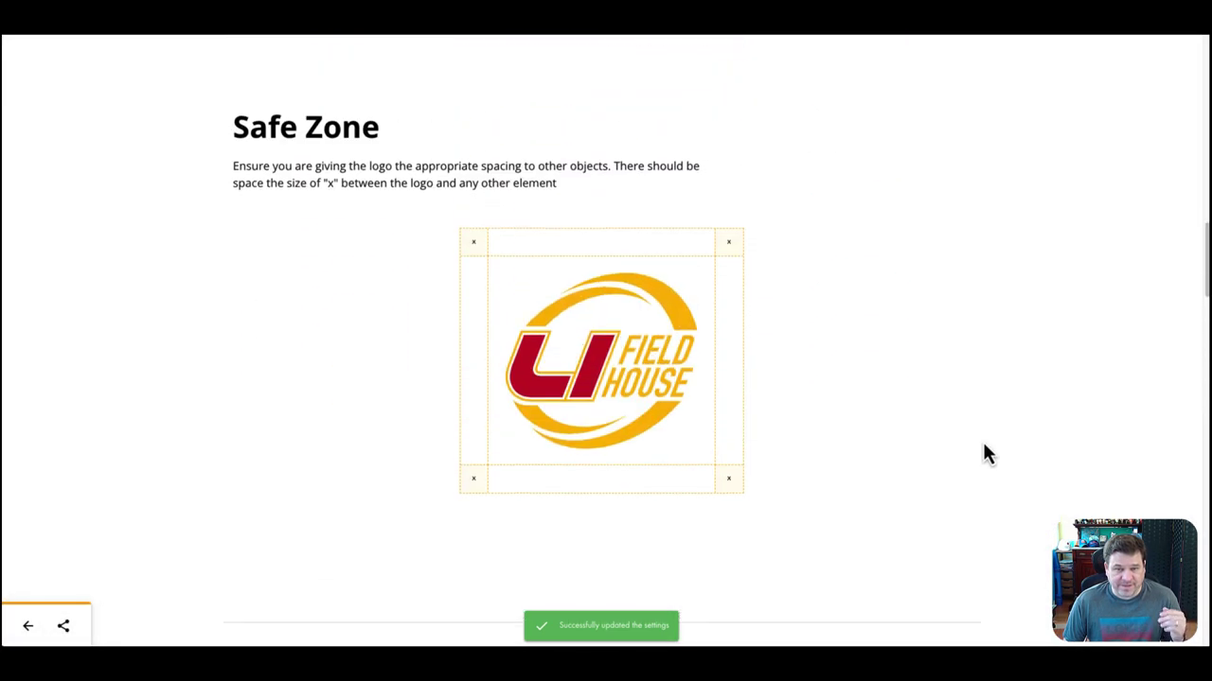
scroll(982, 449, up, 2)
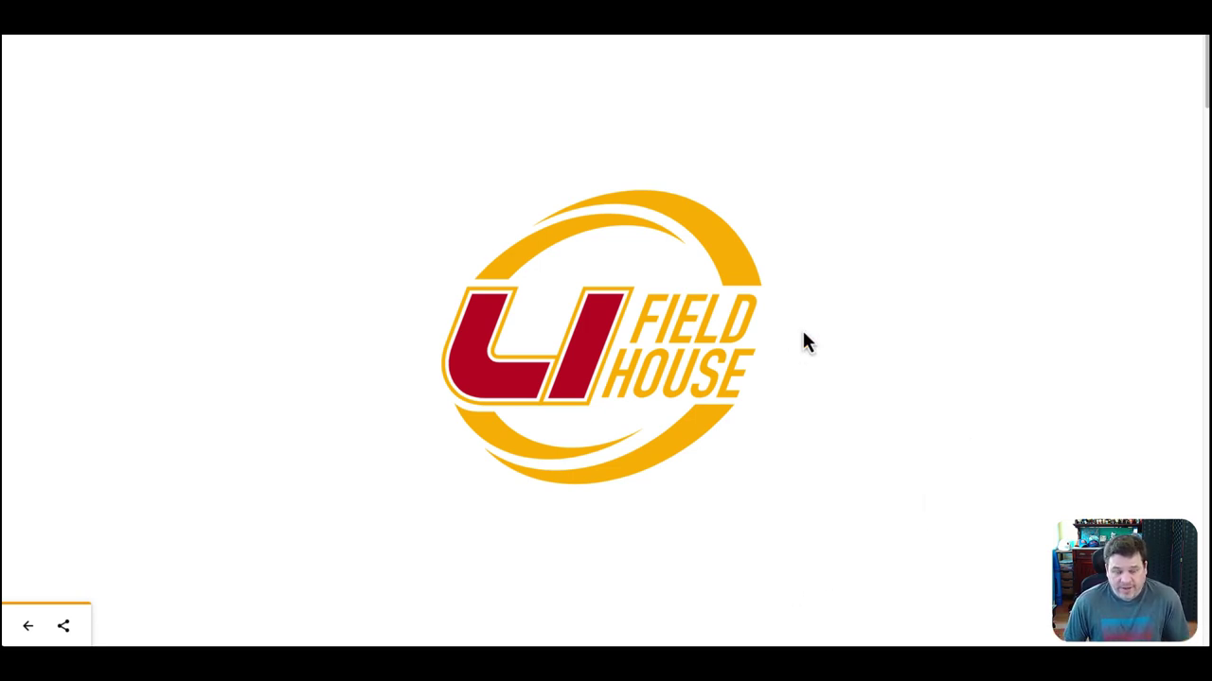
scroll(803, 333, down, 3)
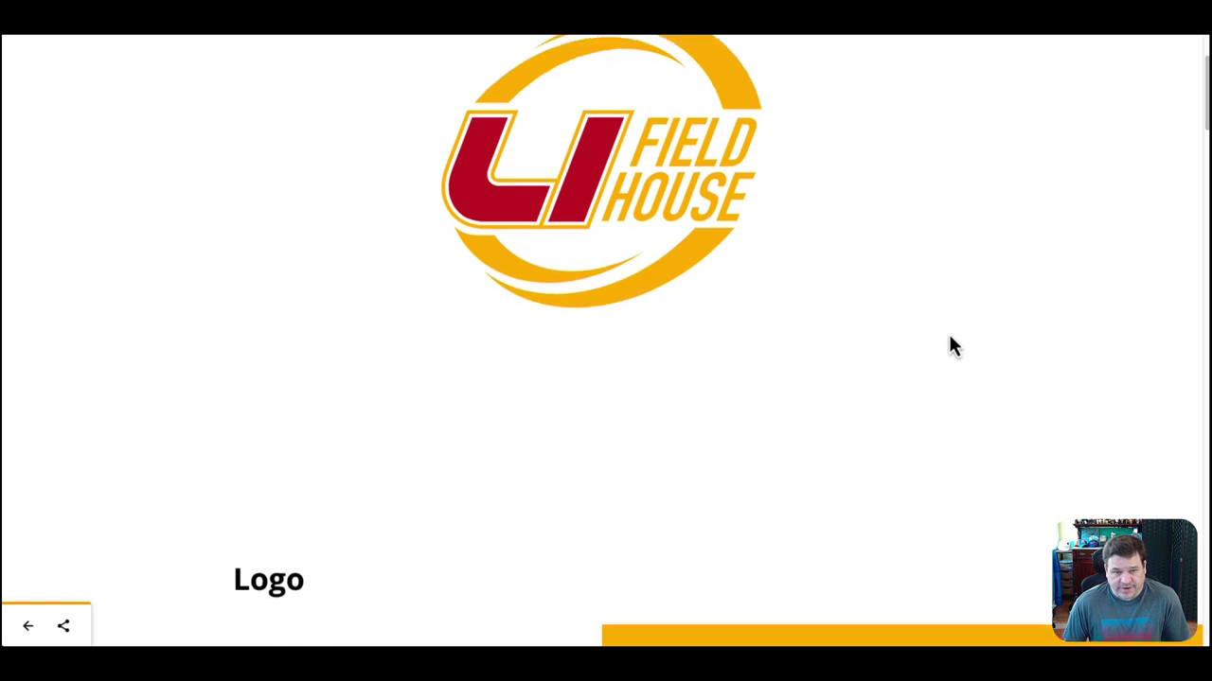
scroll(951, 347, down, 5)
mouse_move(731, 333)
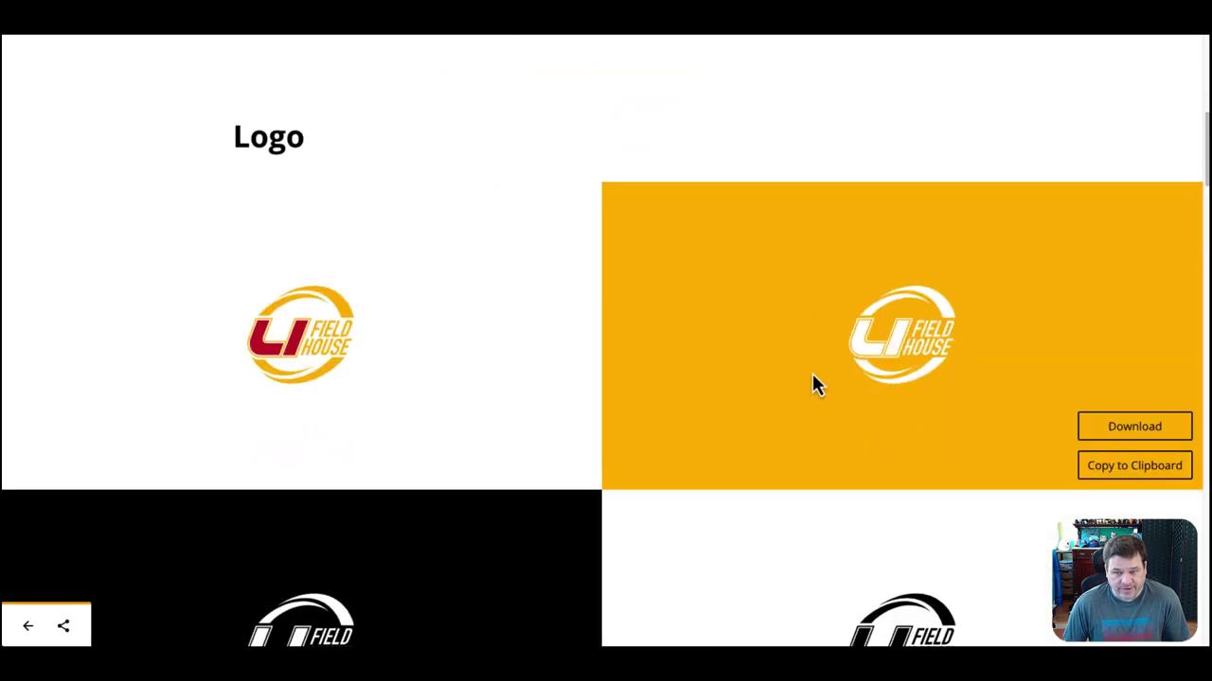
scroll(812, 376, down, 3)
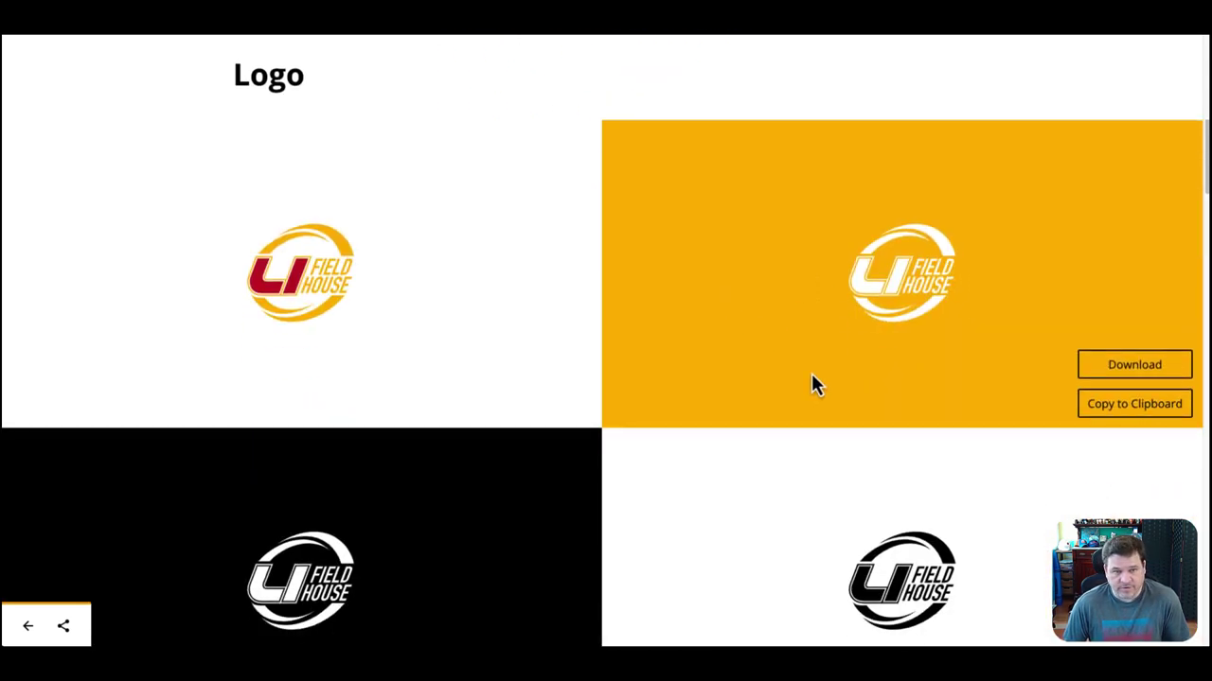
scroll(812, 375, down, 5)
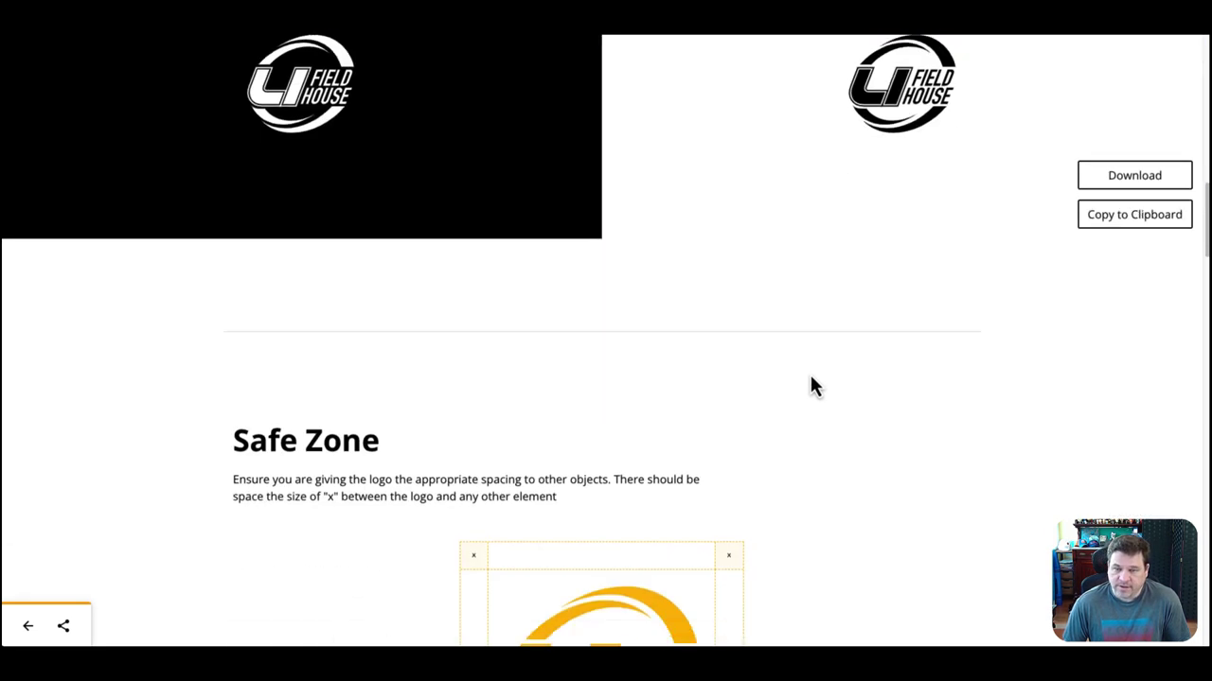
scroll(811, 378, down, 1)
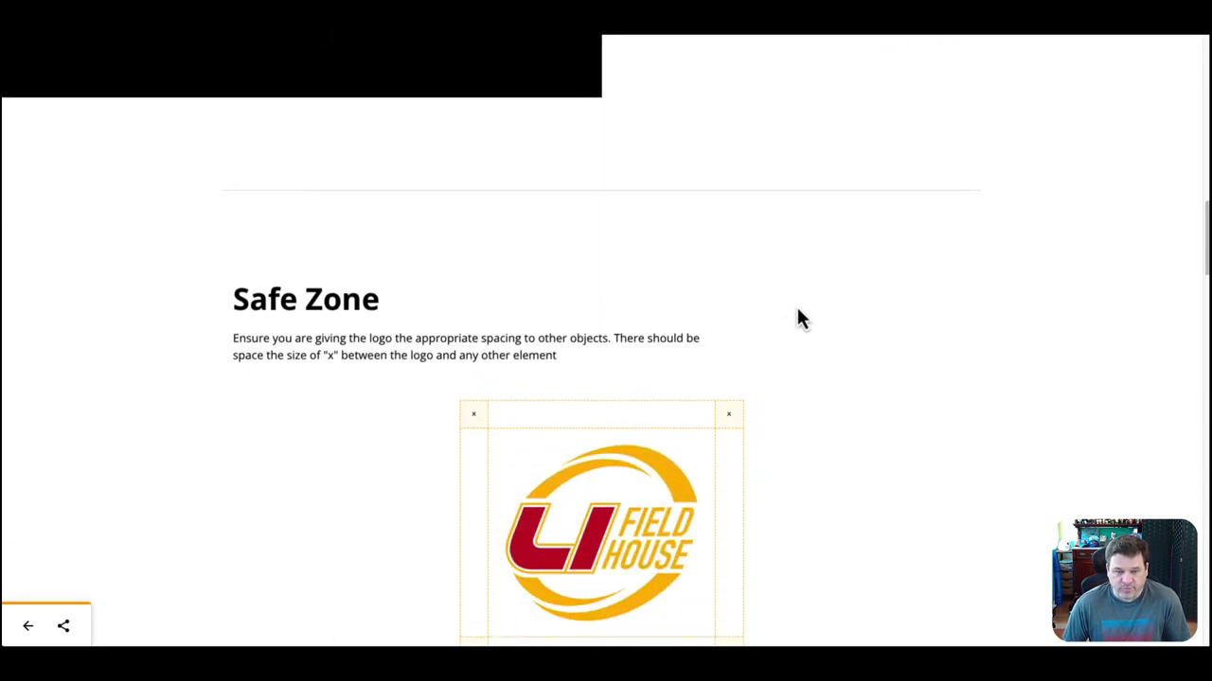
scroll(800, 316, down, 5)
scroll(754, 343, down, 6)
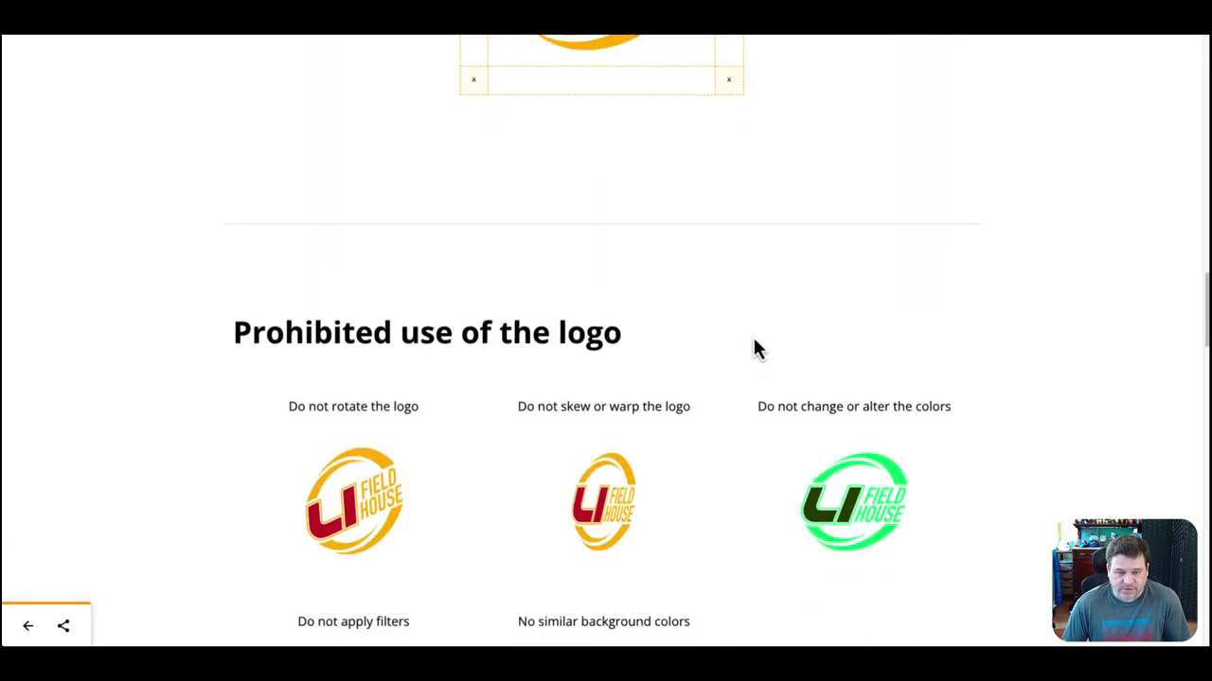
scroll(754, 350, down, 4)
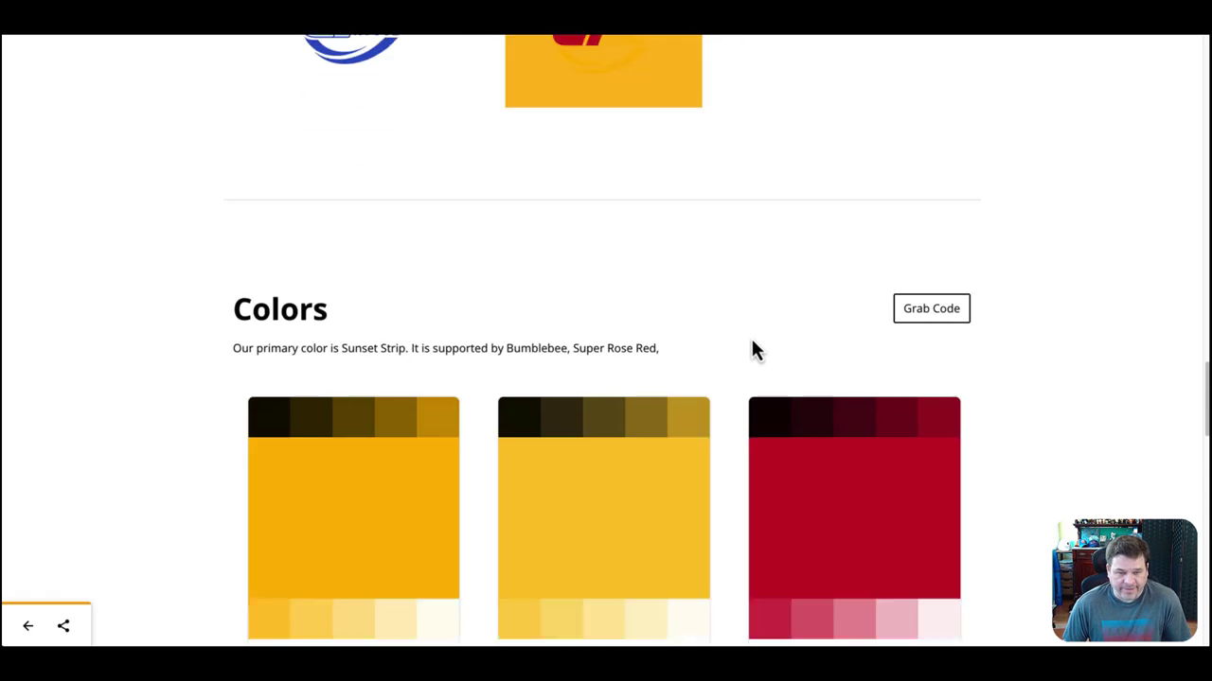
scroll(752, 350, down, 4)
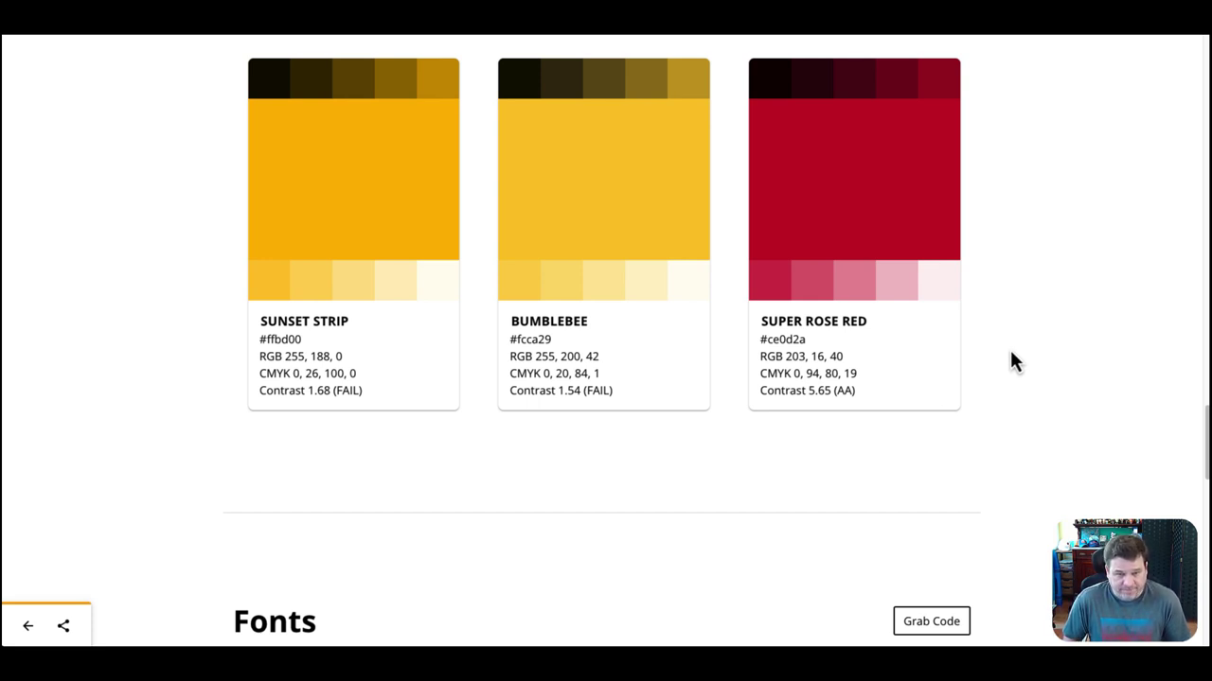
scroll(672, 478, down, 1)
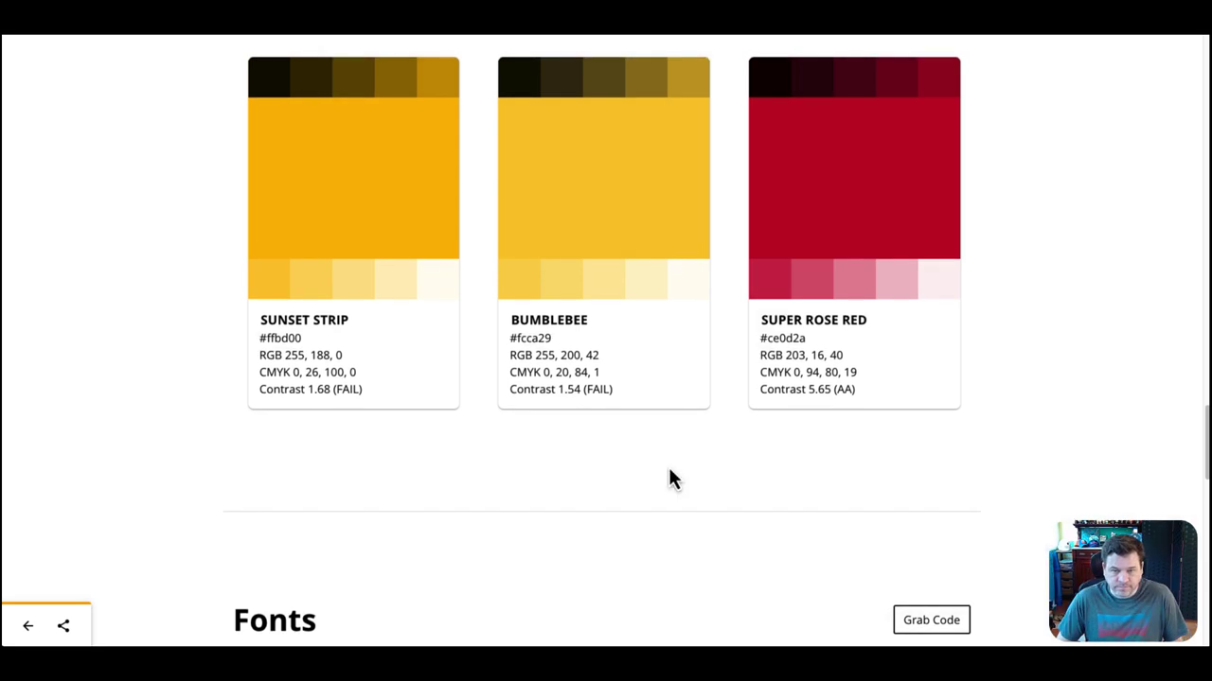
Leave the brand guide and start a new blank 1080 x 1080 px Instagram Post design
click(27, 628)
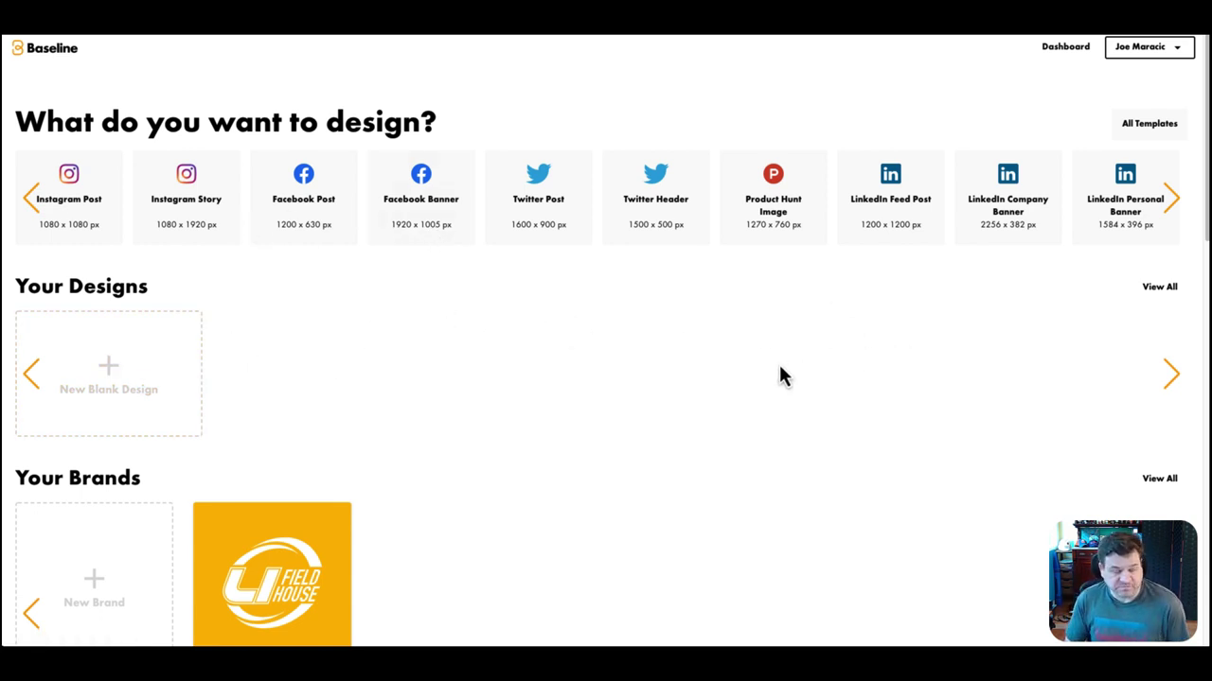
click(108, 378)
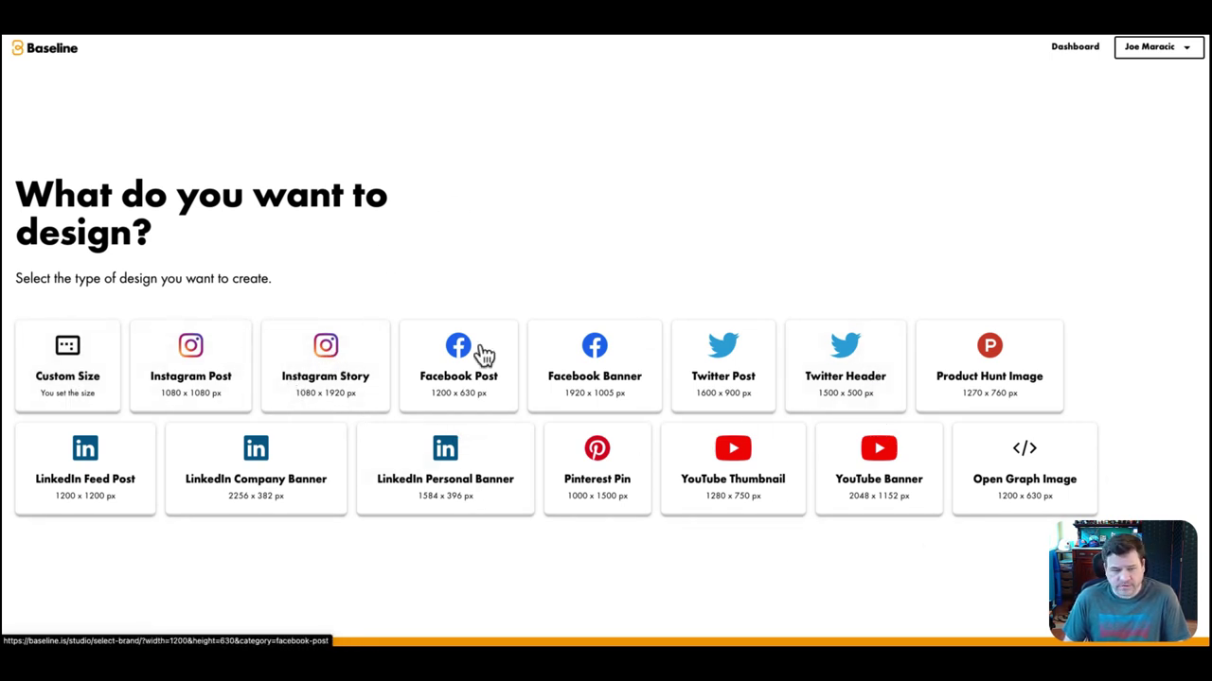
click(194, 377)
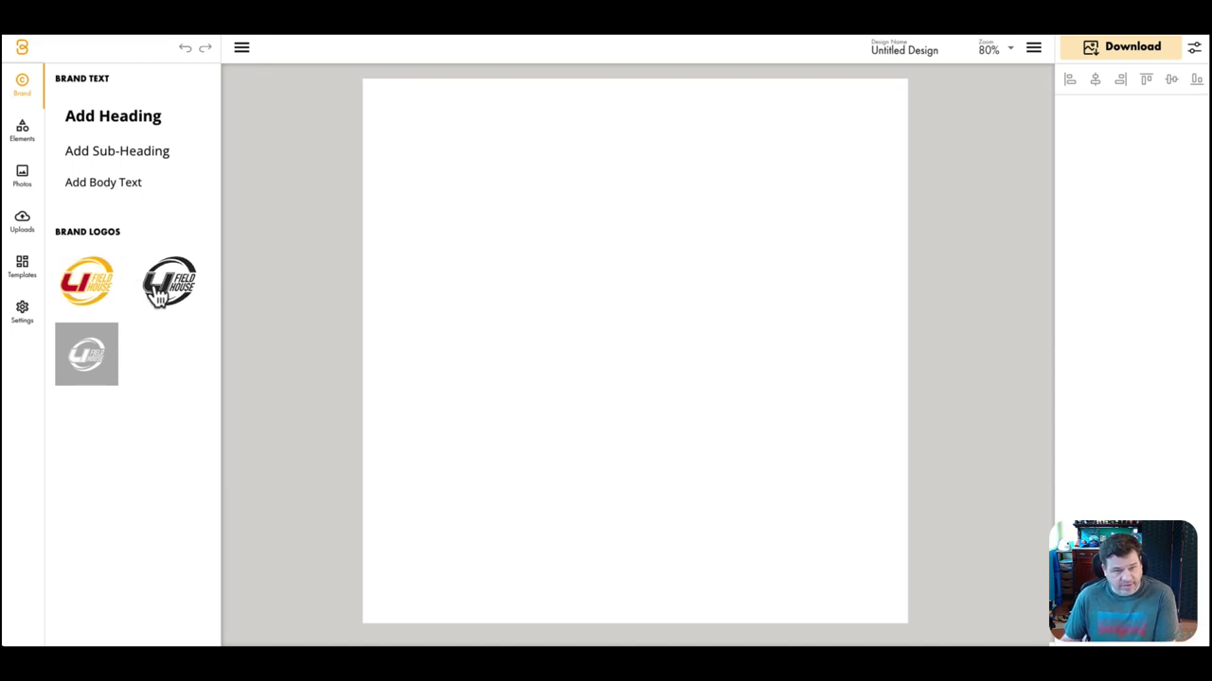
Add the full-color brand logo to the canvas, shrink it to about half the canvas width and place it in the lower-right corner
click(87, 282)
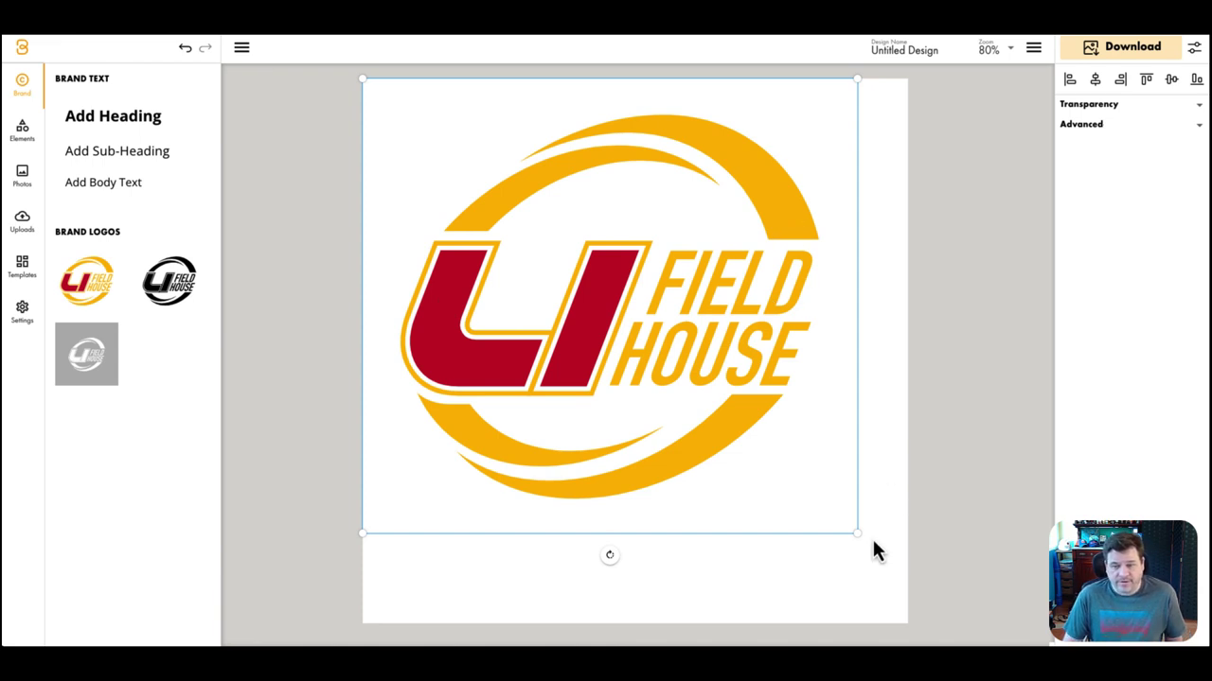
drag(856, 535, 584, 332)
drag(565, 202, 829, 479)
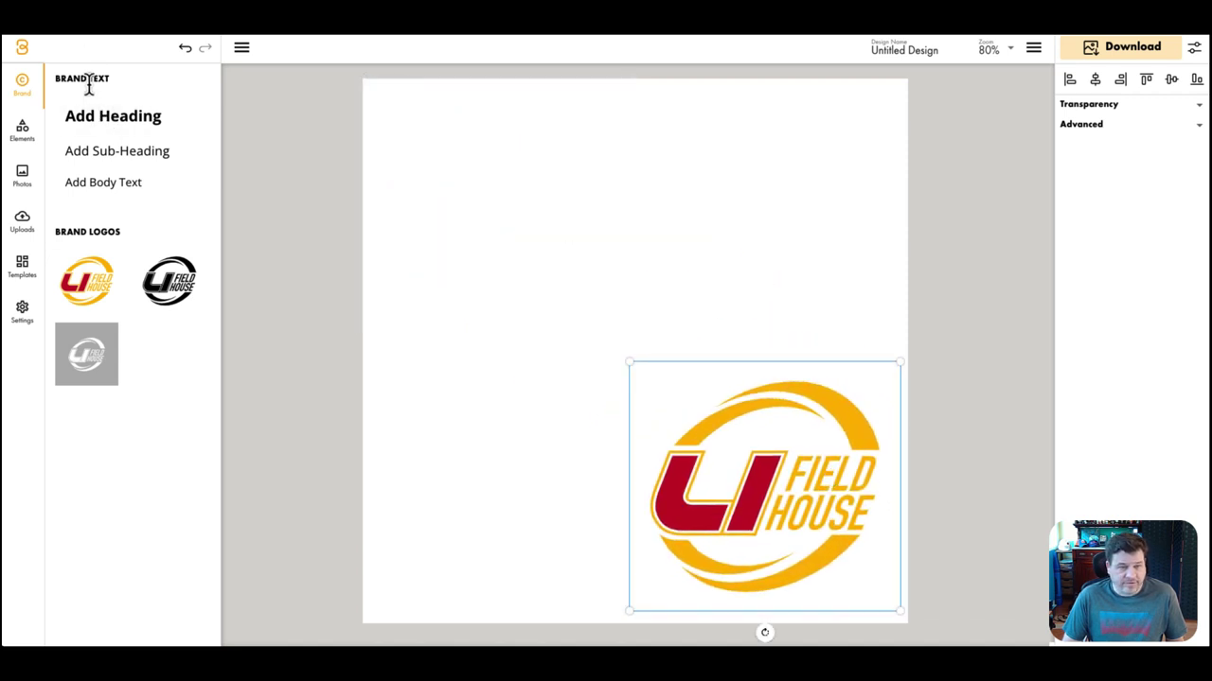
Add a brand heading in the upper part of the canvas and replace its text with "Title"
click(108, 118)
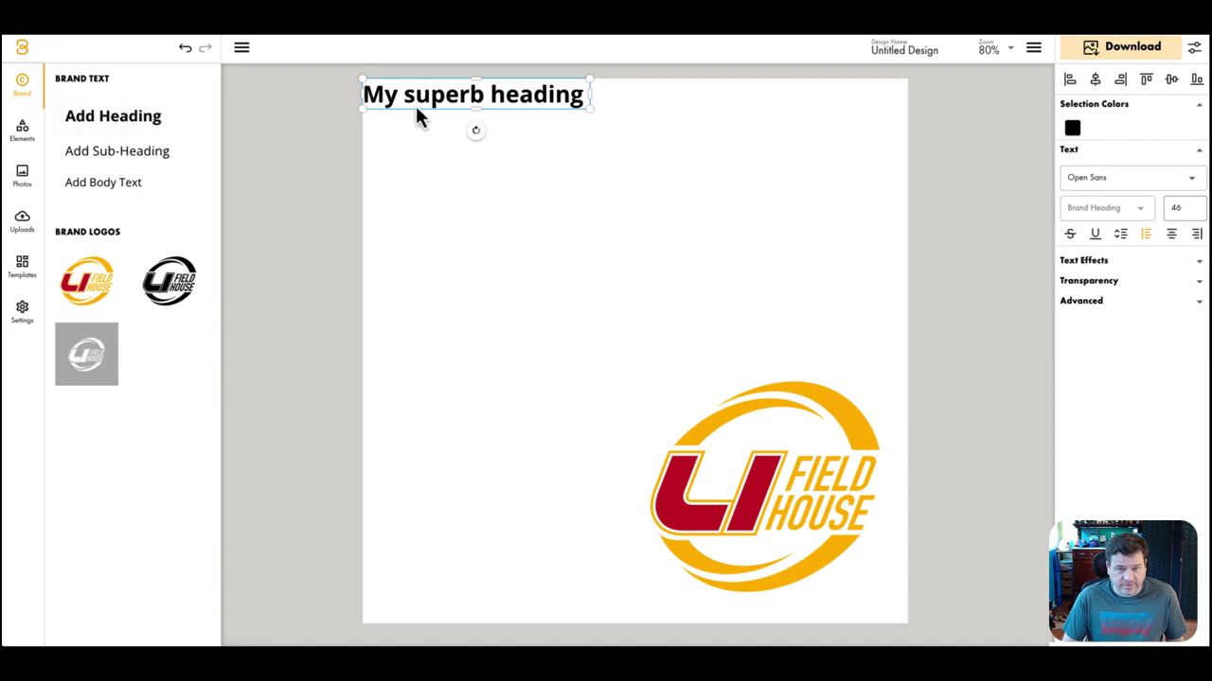
click(547, 188)
double_click(547, 186)
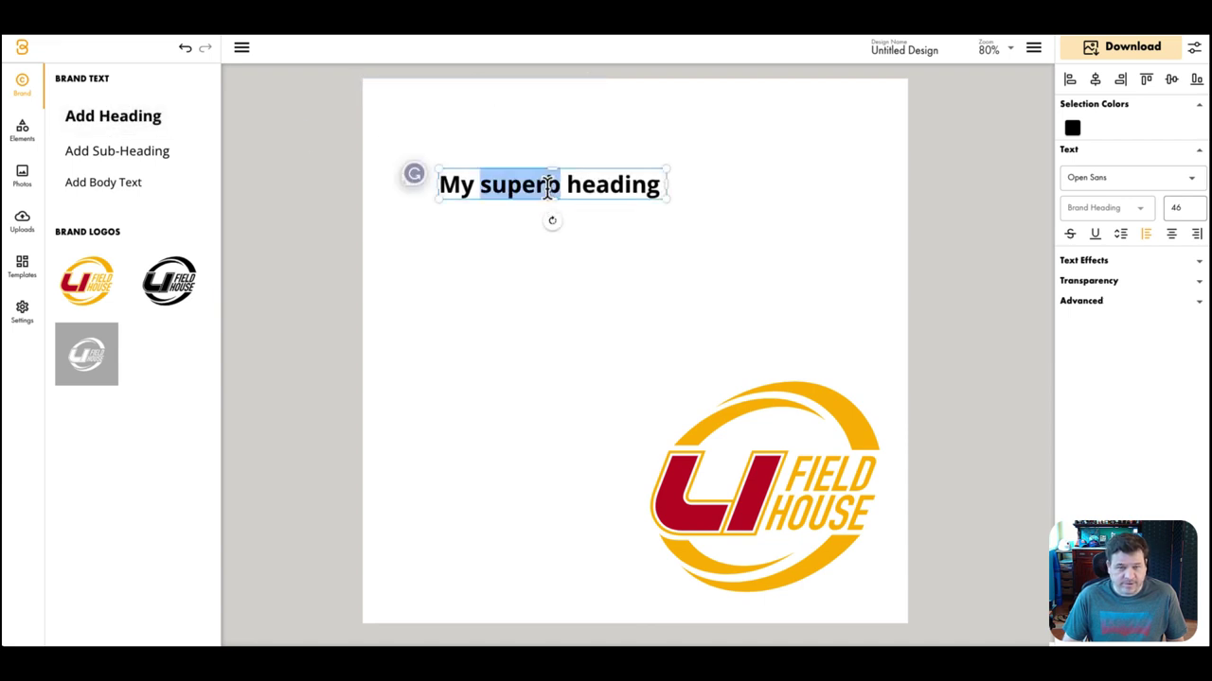
text(Title)
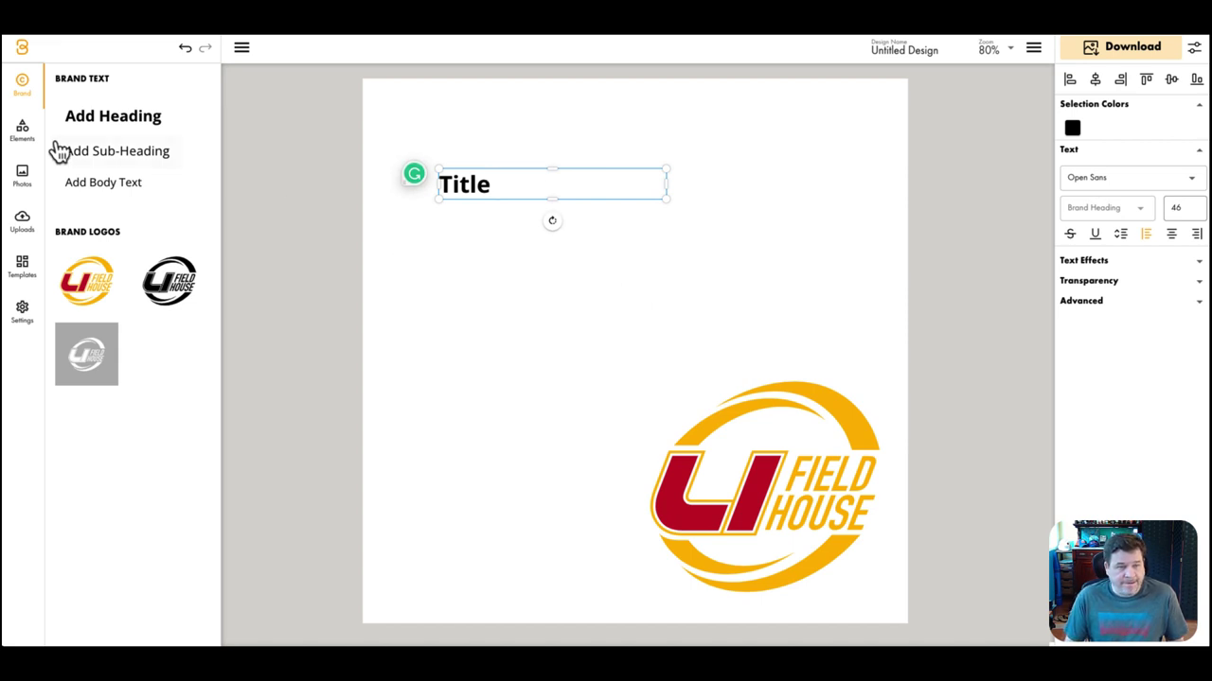
Add the running figure from the Humaaans illustrations, shrink it to about half the canvas width and place it beside the logo in the lower-left area
click(28, 142)
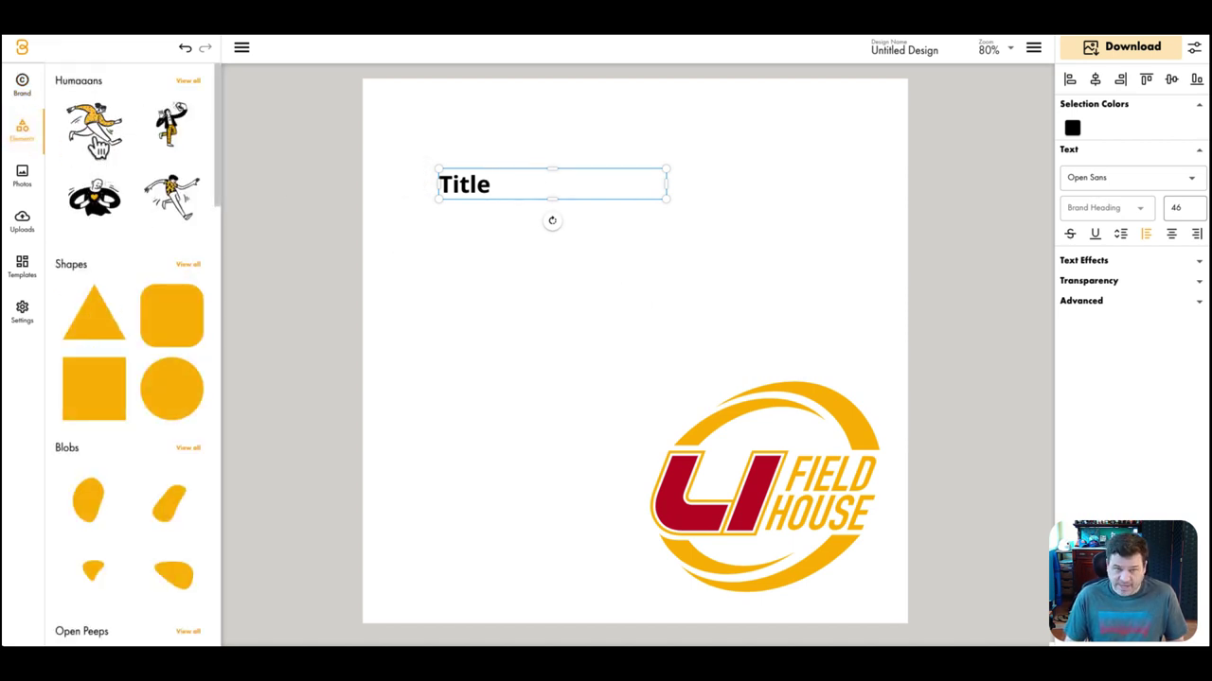
click(98, 139)
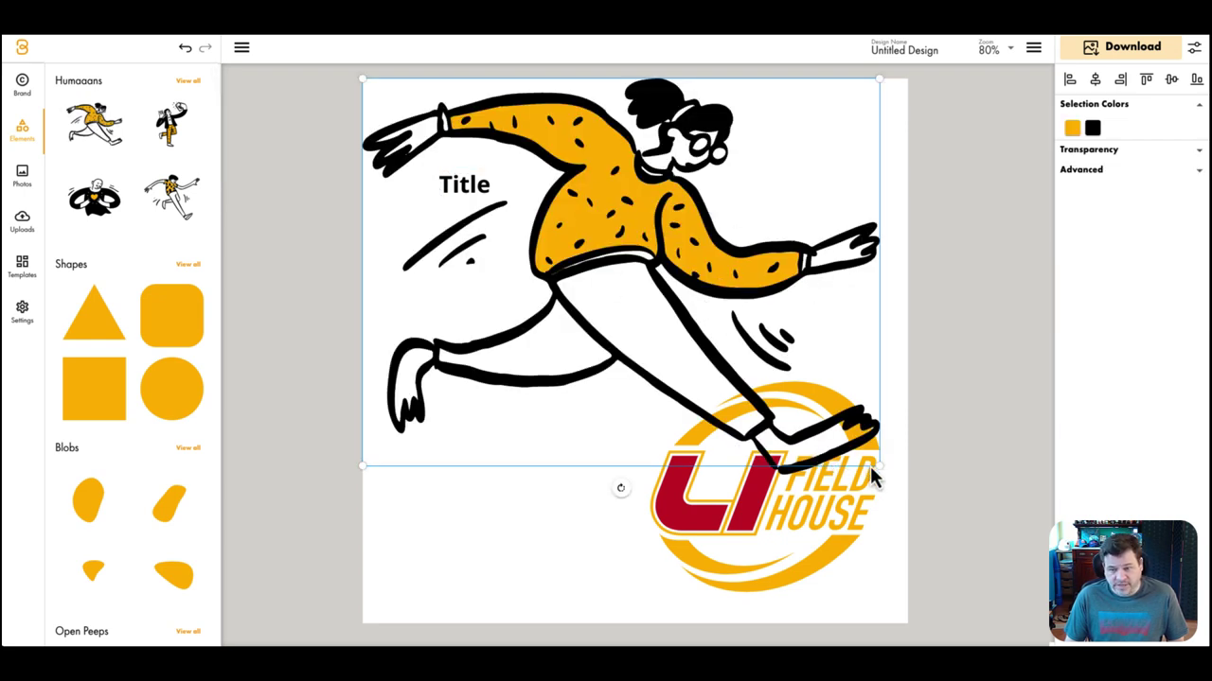
drag(879, 471, 638, 302)
drag(488, 167, 491, 457)
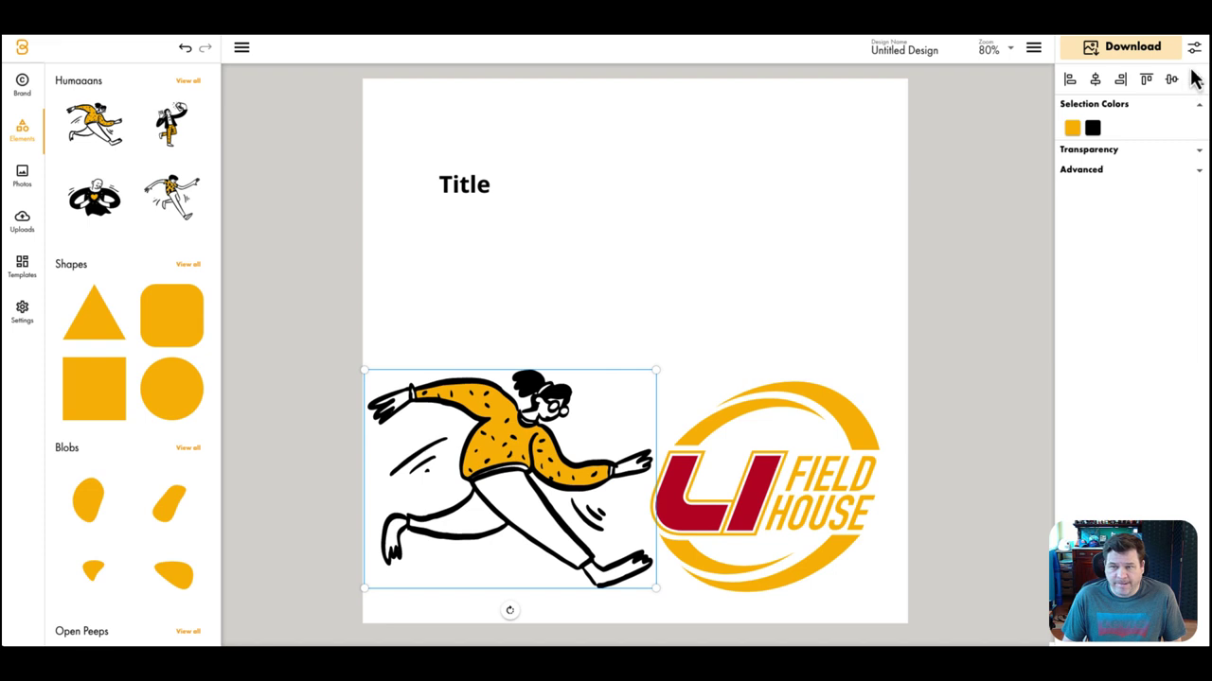
Search the stock photos for "sports", add the soccer ball stadium photo to the canvas and send it to the back
click(24, 180)
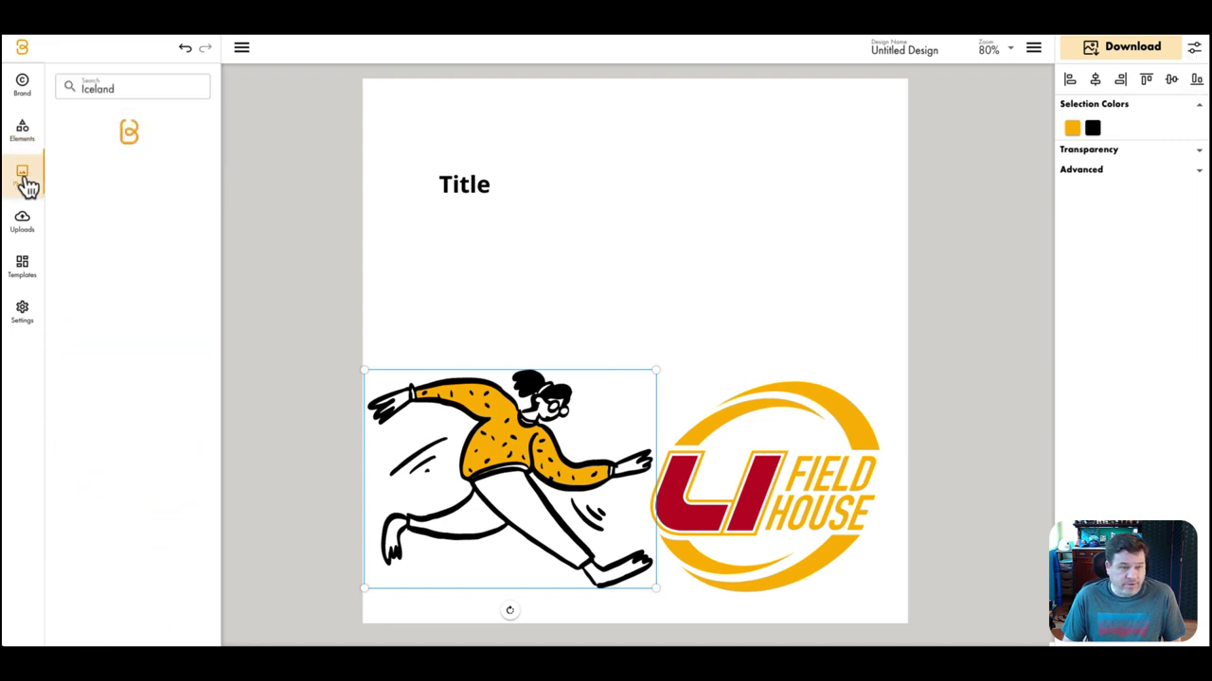
double_click(129, 88)
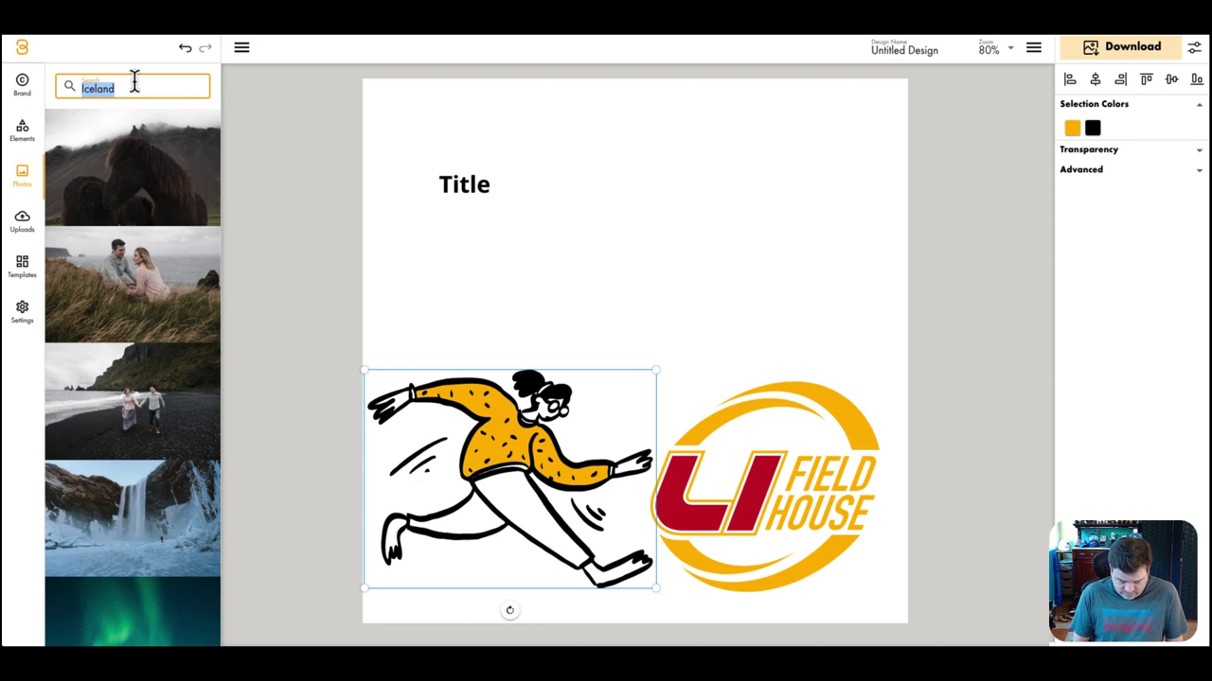
text(sports)
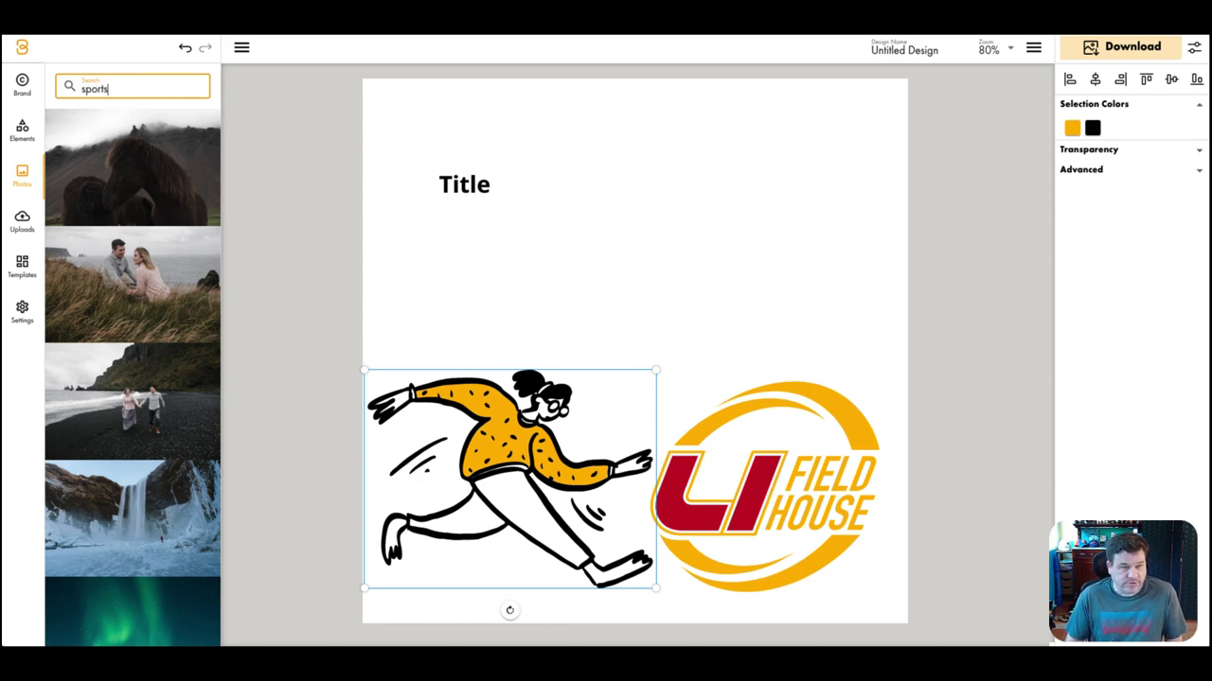
key(Return)
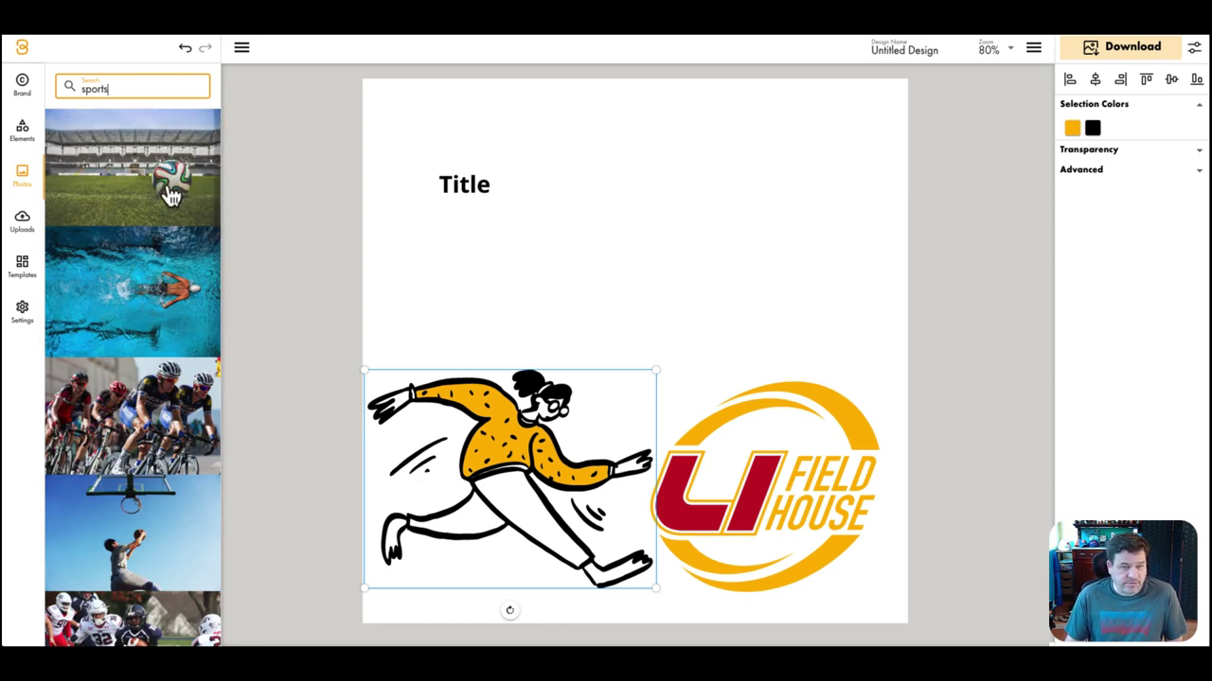
click(170, 194)
right_click(789, 303)
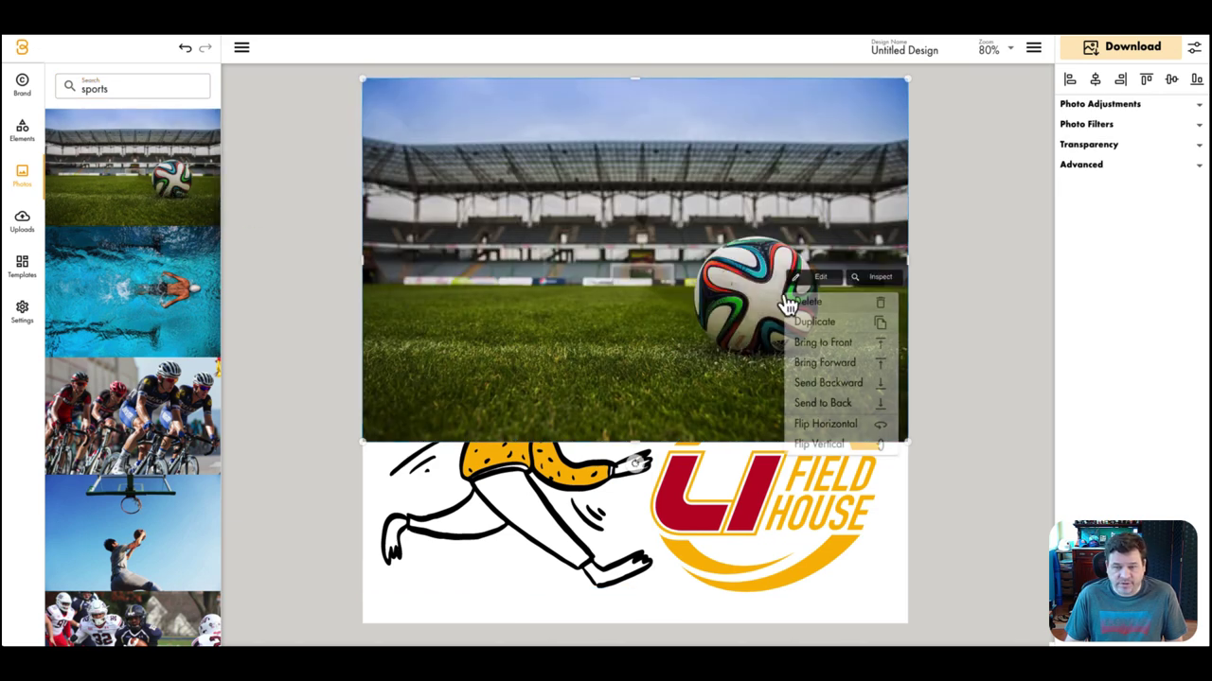
click(840, 405)
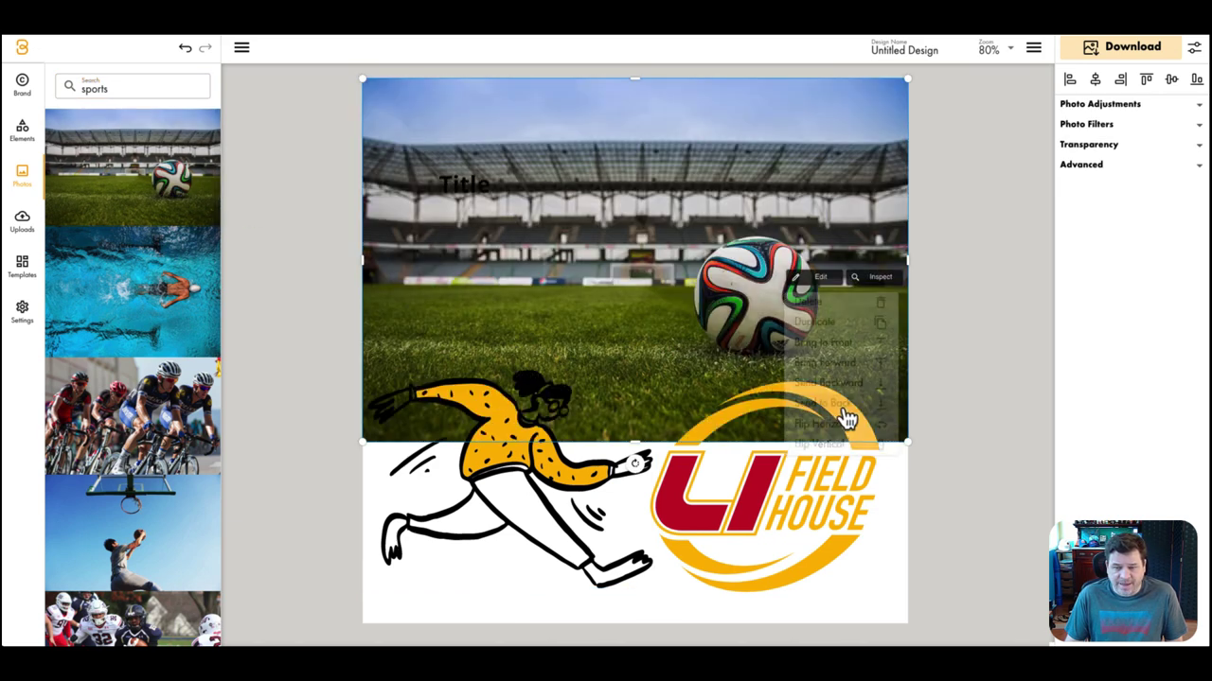
Enlarge and reposition the stadium photo to cover the whole canvas, and set its transparency to 40
drag(909, 451, 1098, 624)
drag(729, 262, 568, 256)
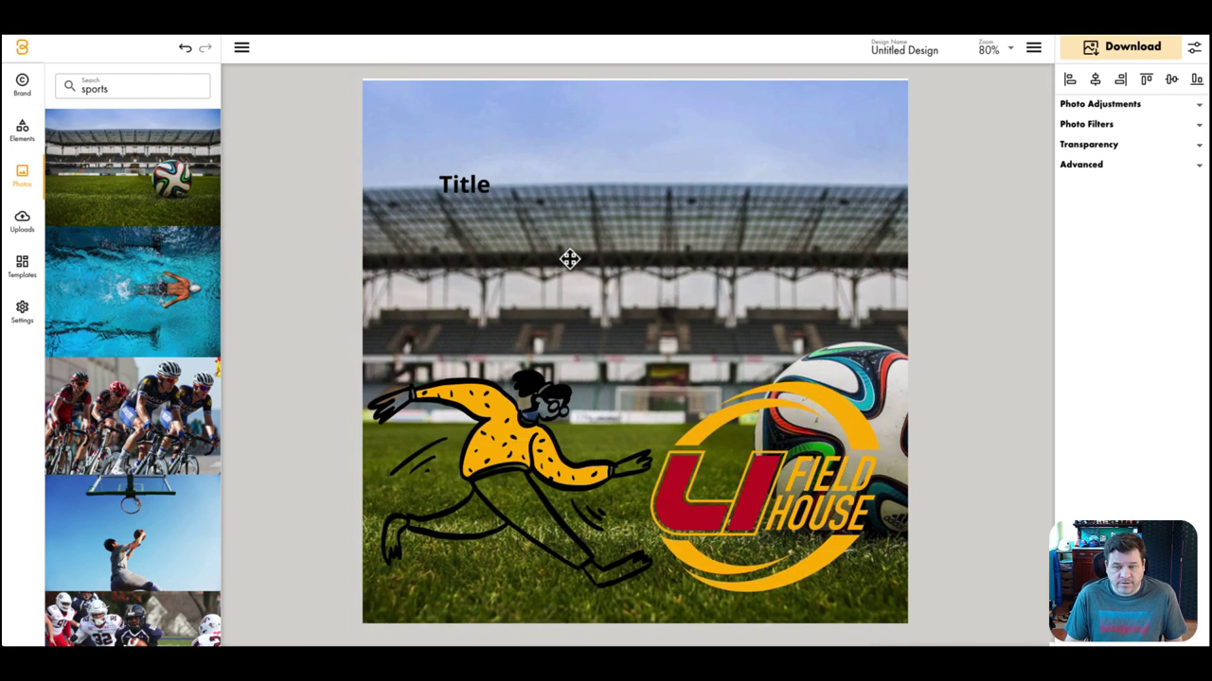
click(1115, 149)
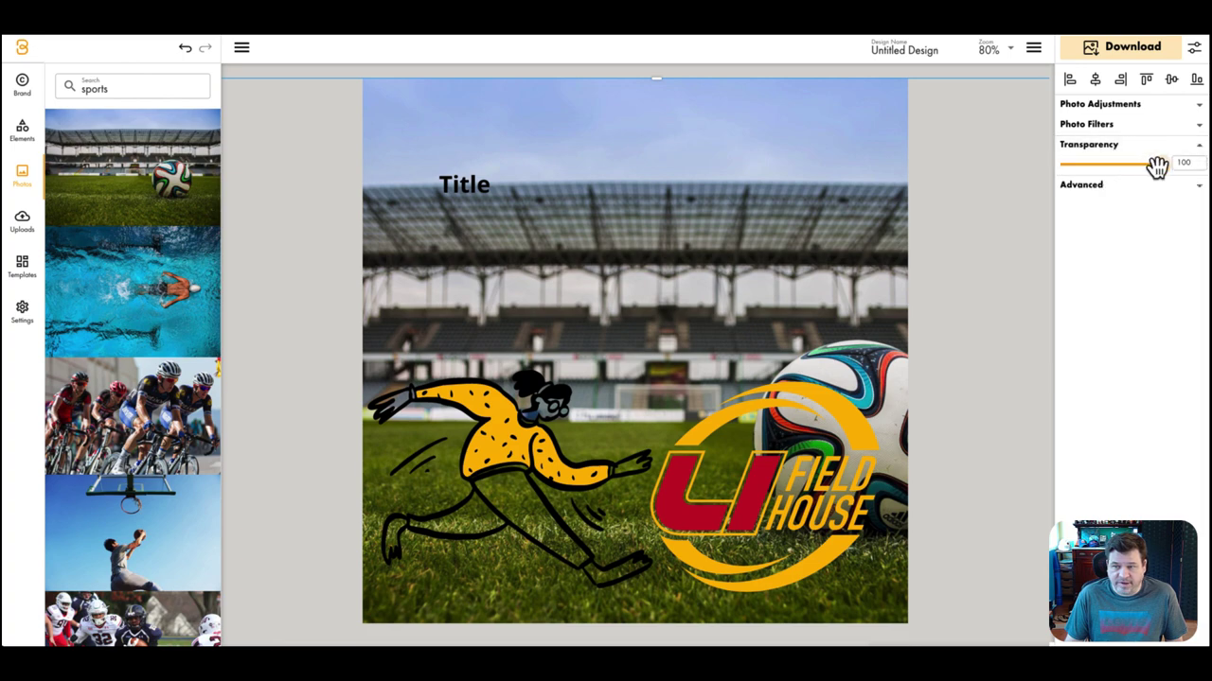
drag(1156, 167, 1096, 180)
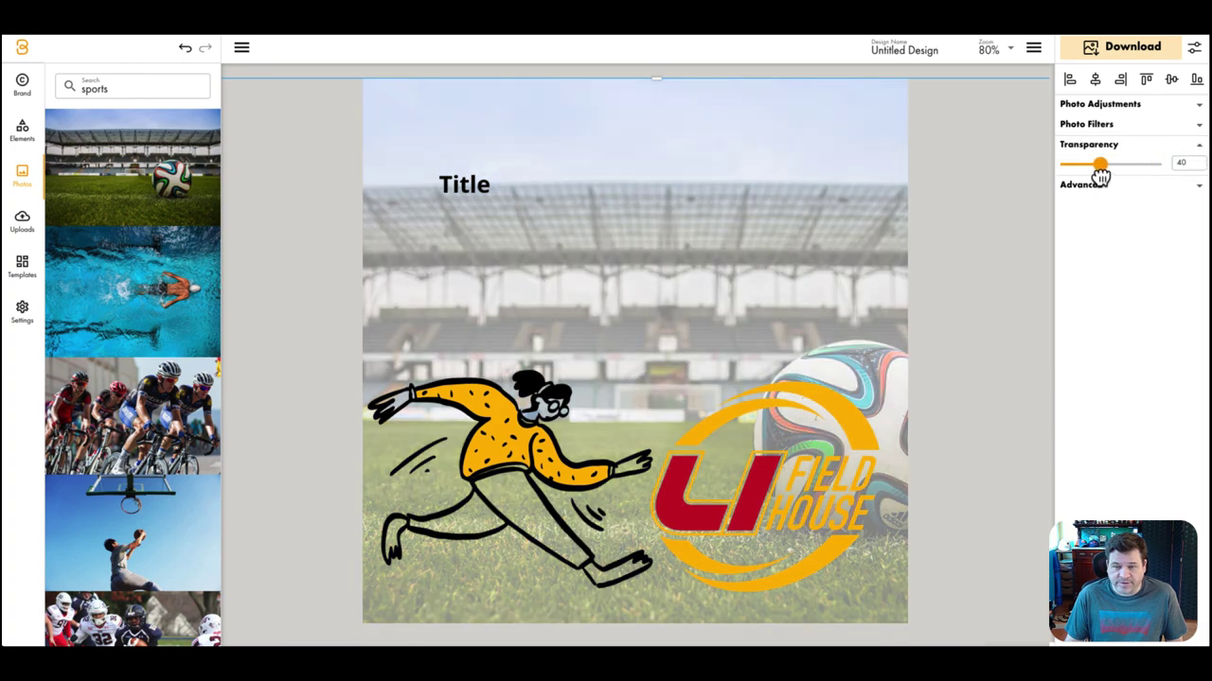
Move the logo to the upper-right corner, shift the title up slightly, and move and shrink the running figure so it sits beside the ball
click(951, 323)
drag(824, 406, 843, 133)
drag(473, 193, 452, 166)
drag(501, 432, 583, 385)
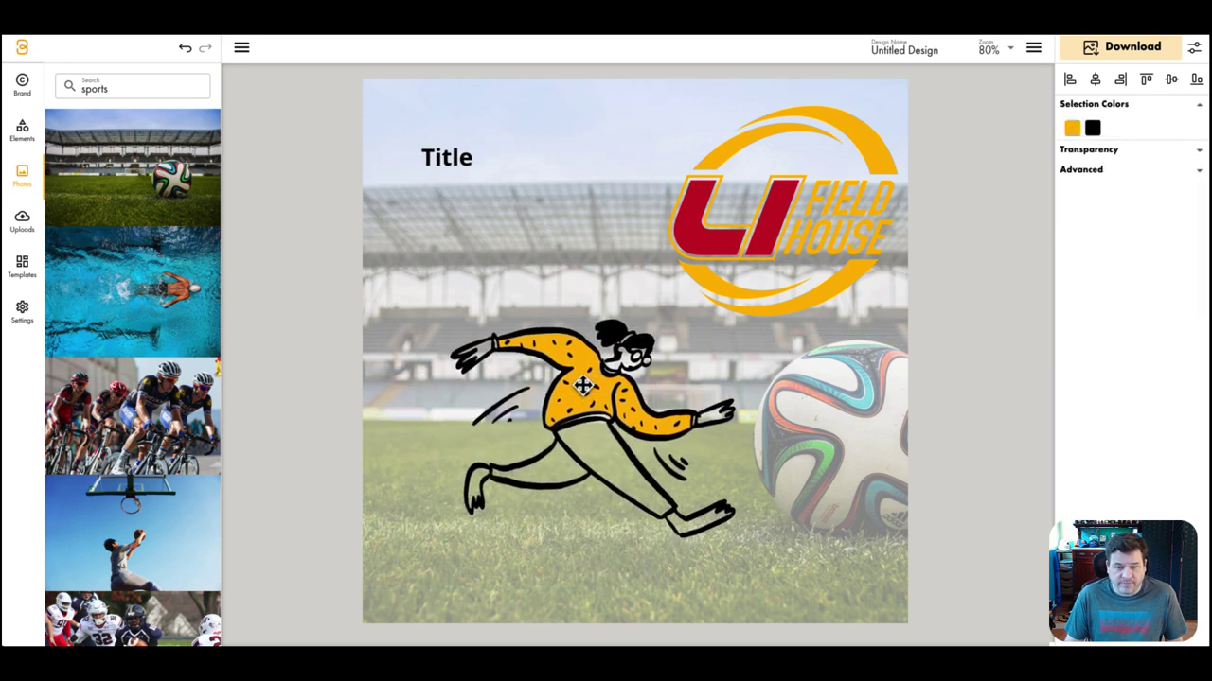
drag(449, 324, 579, 375)
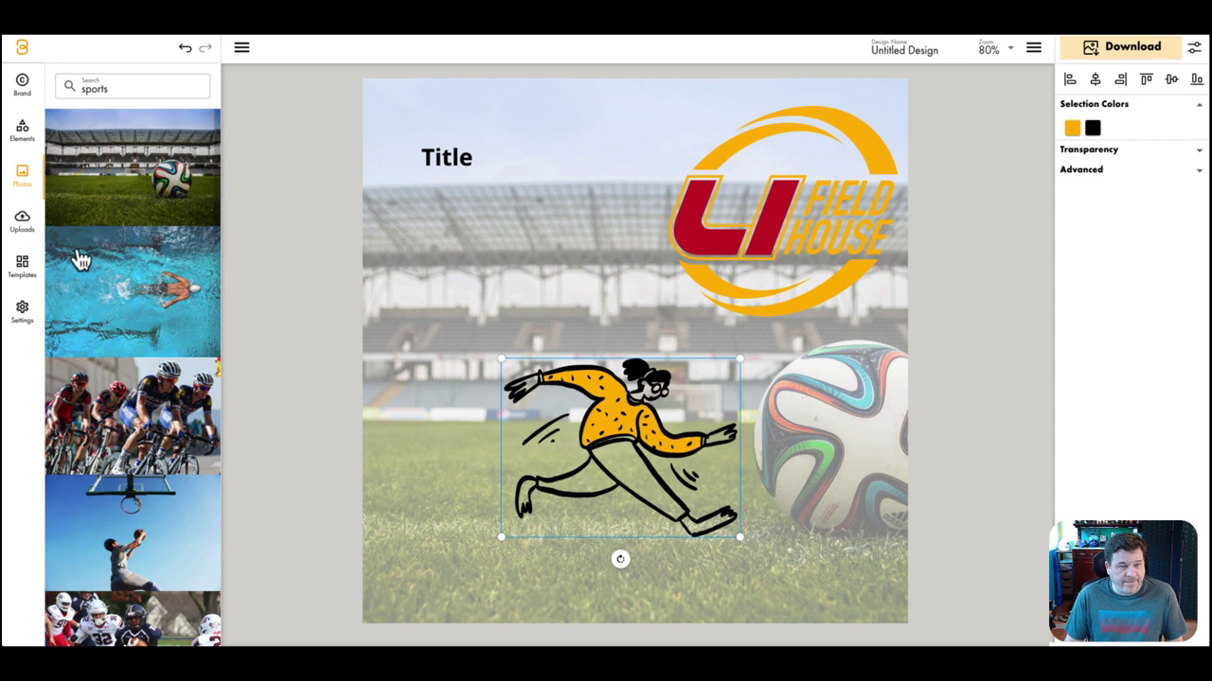
Apply the "Good Design doesn't have to be hard" template to the design
click(21, 272)
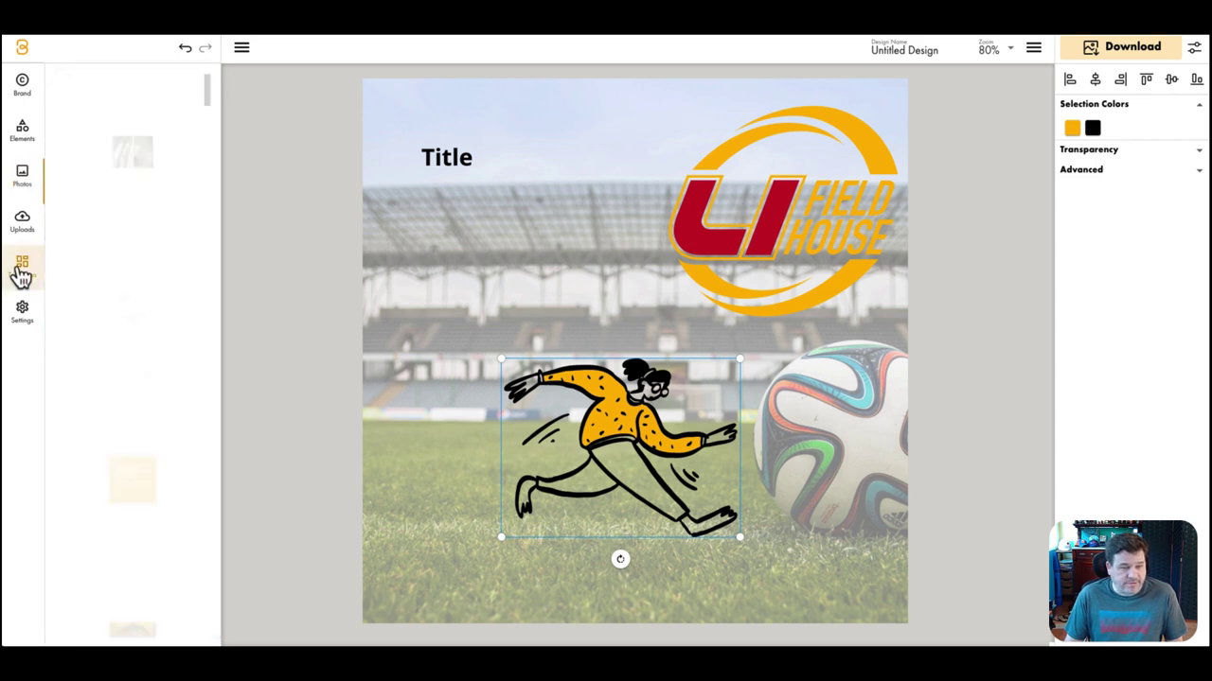
scroll(132, 319, down, 5)
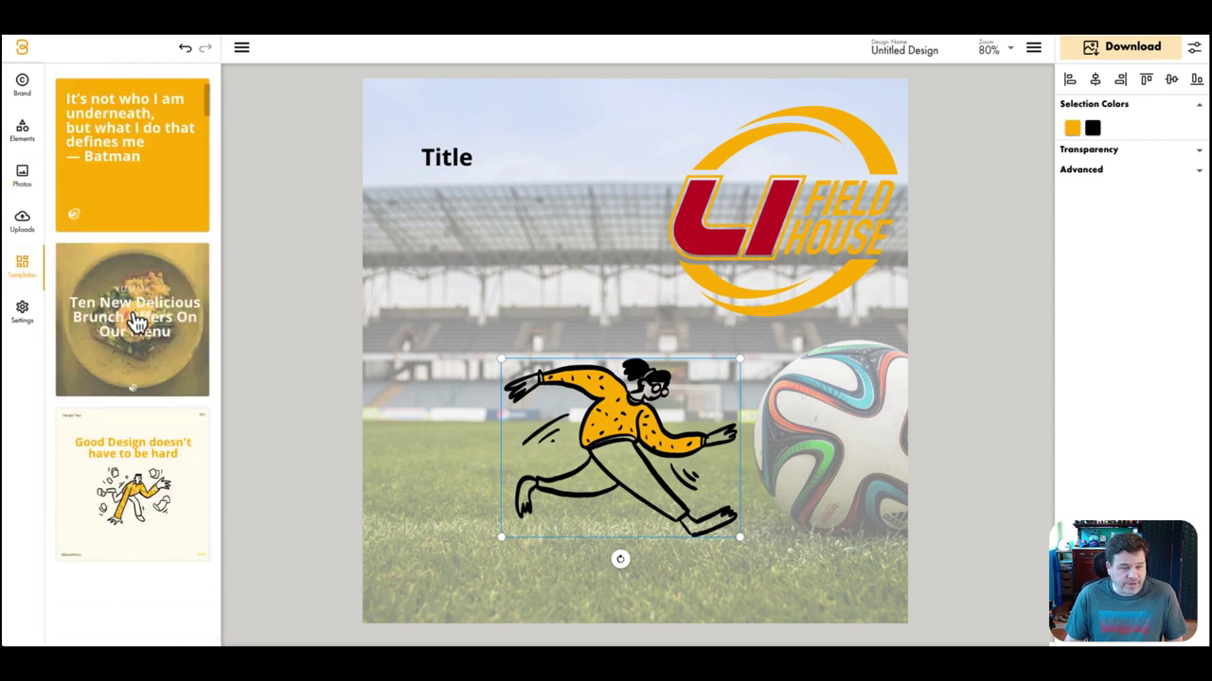
click(140, 437)
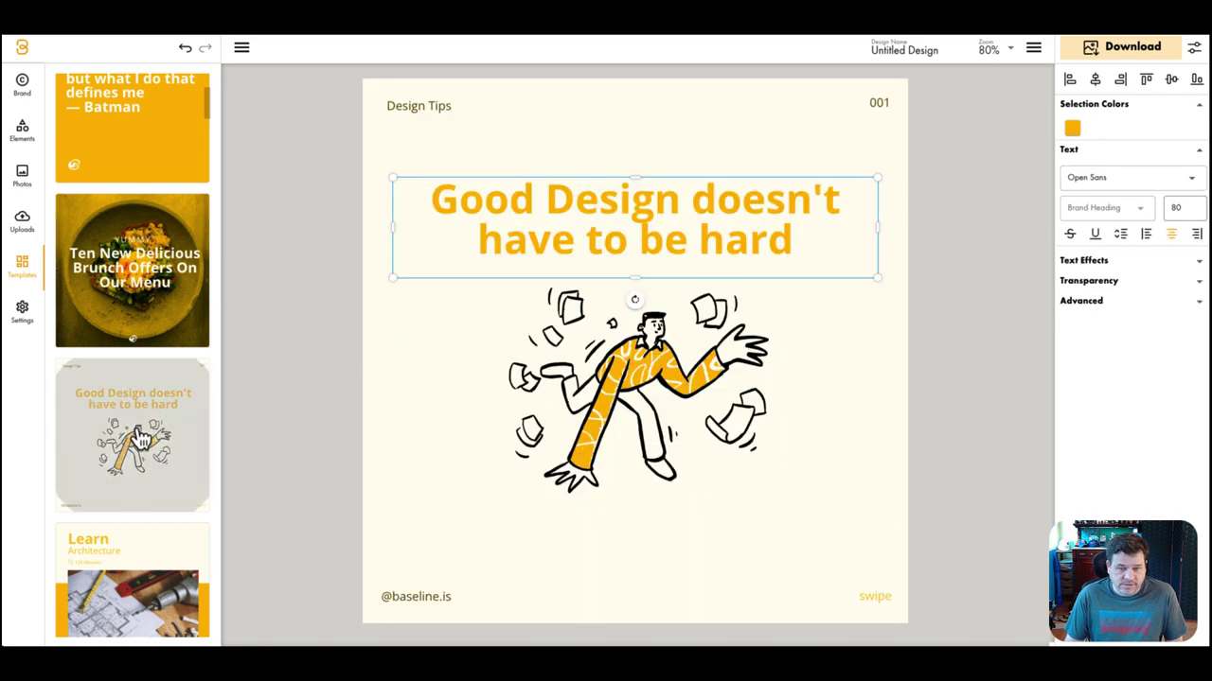